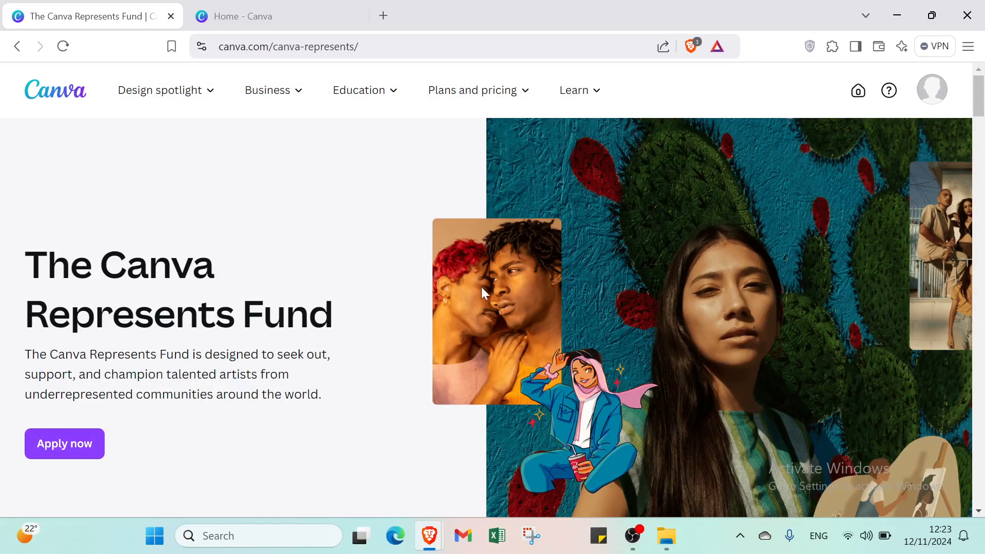
Look over the Canva Represents Fund page and compare it with the Canva home page
scroll(471, 282, down, 2)
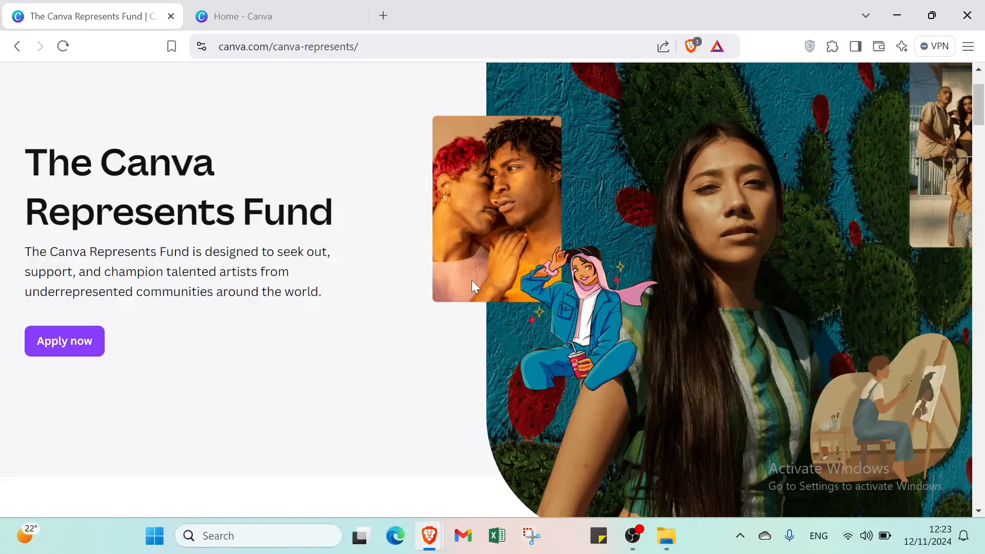
scroll(479, 267, up, 2)
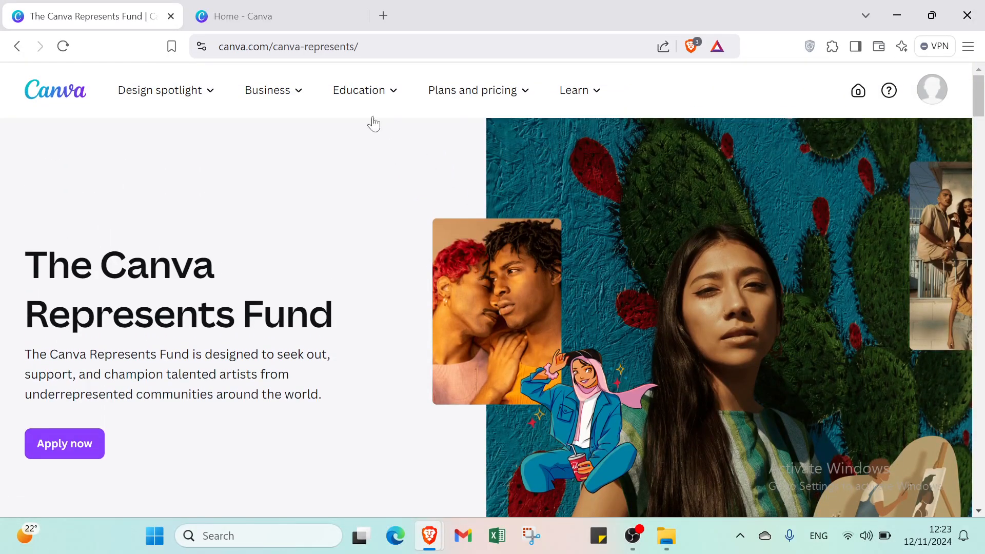
click(301, 13)
click(77, 11)
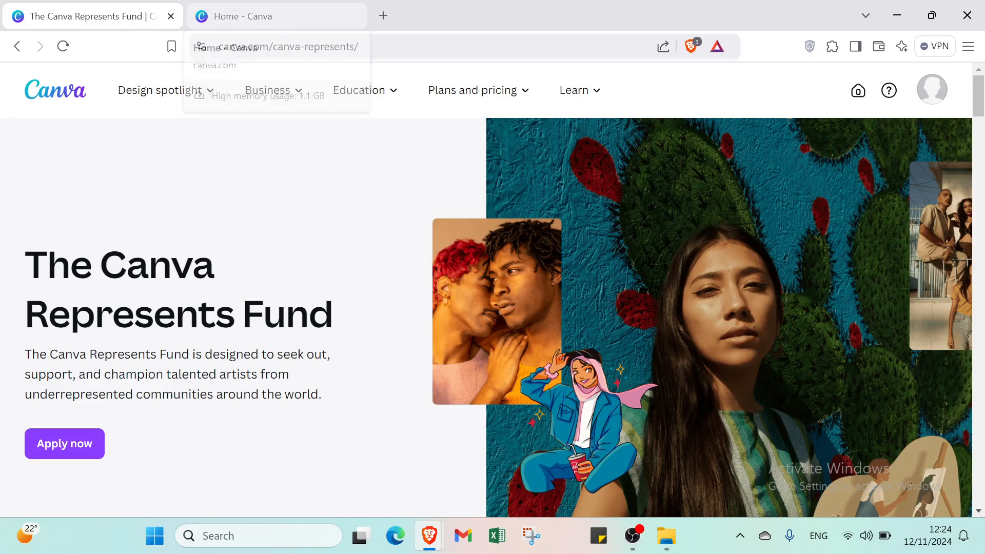
click(291, 13)
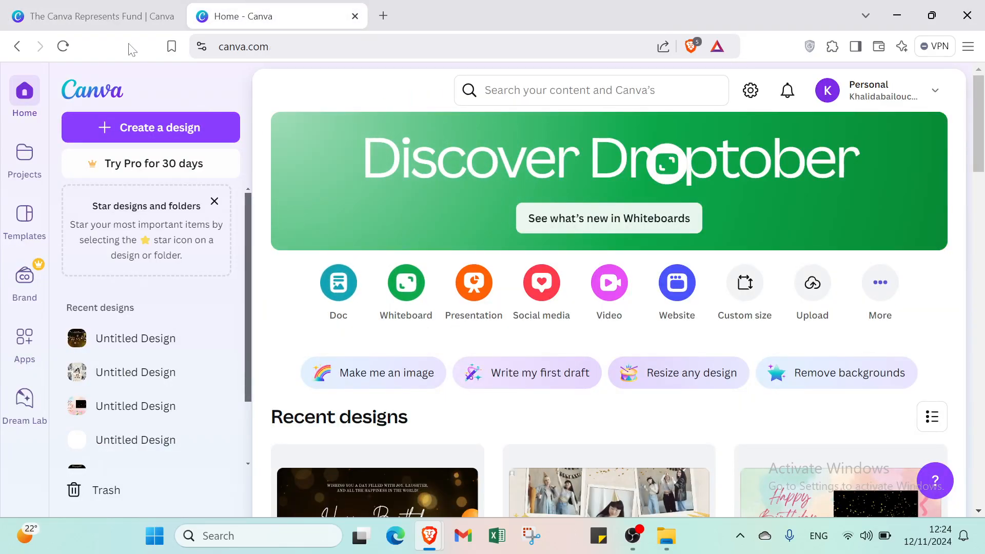
click(135, 15)
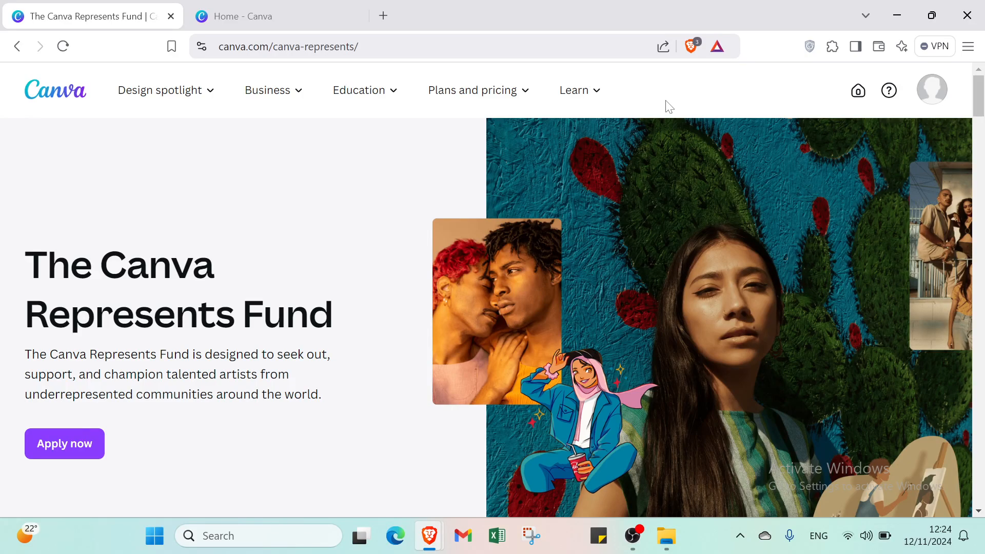
click(298, 10)
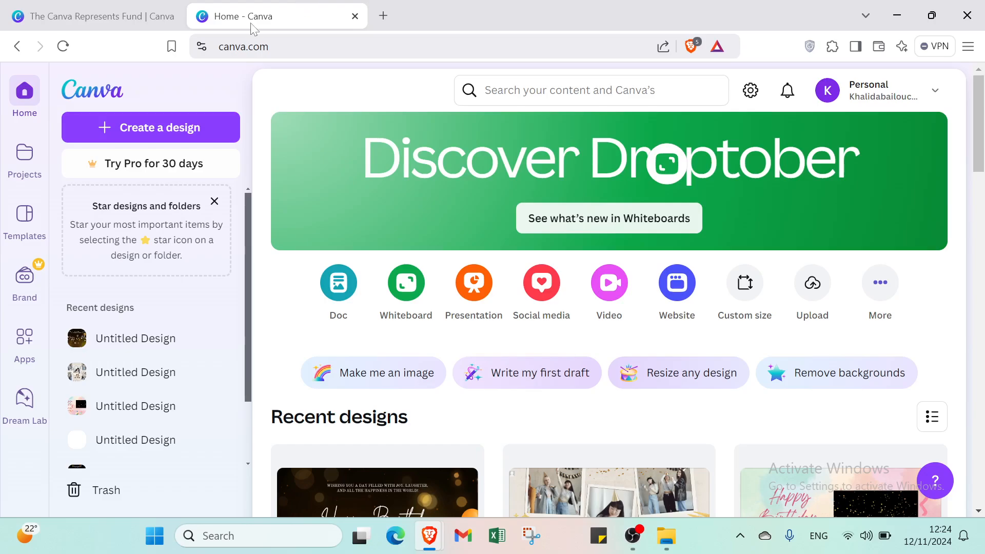
click(98, 16)
click(940, 98)
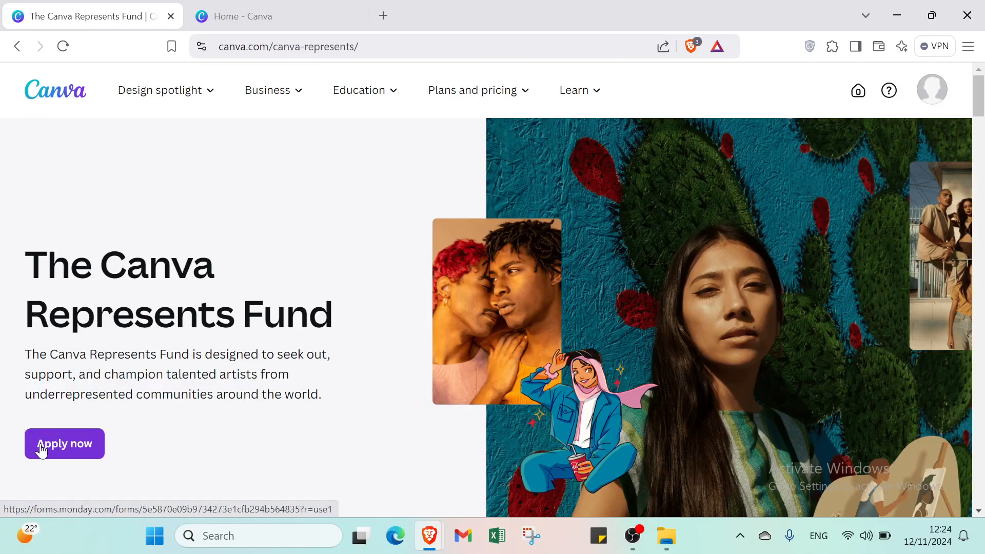
click(303, 8)
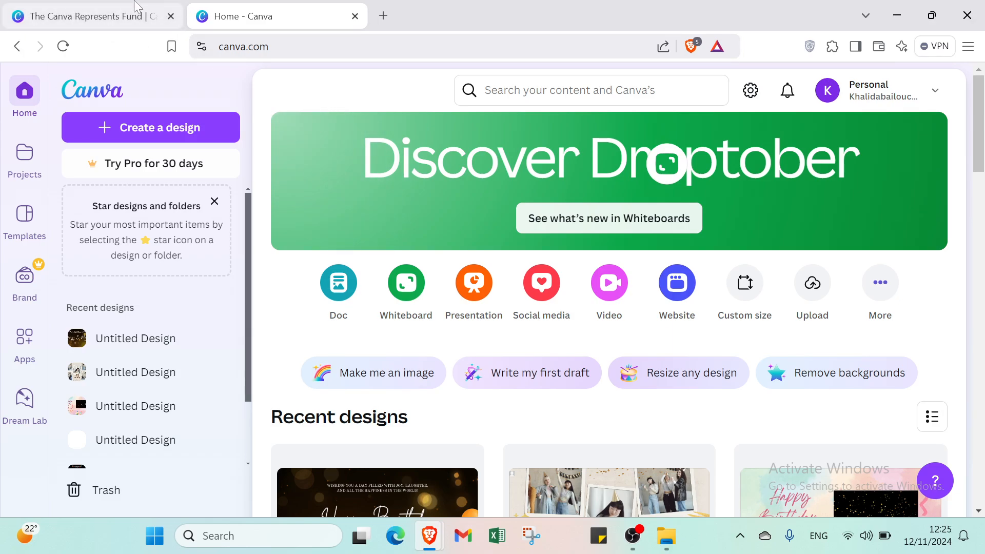
click(137, 8)
click(254, 14)
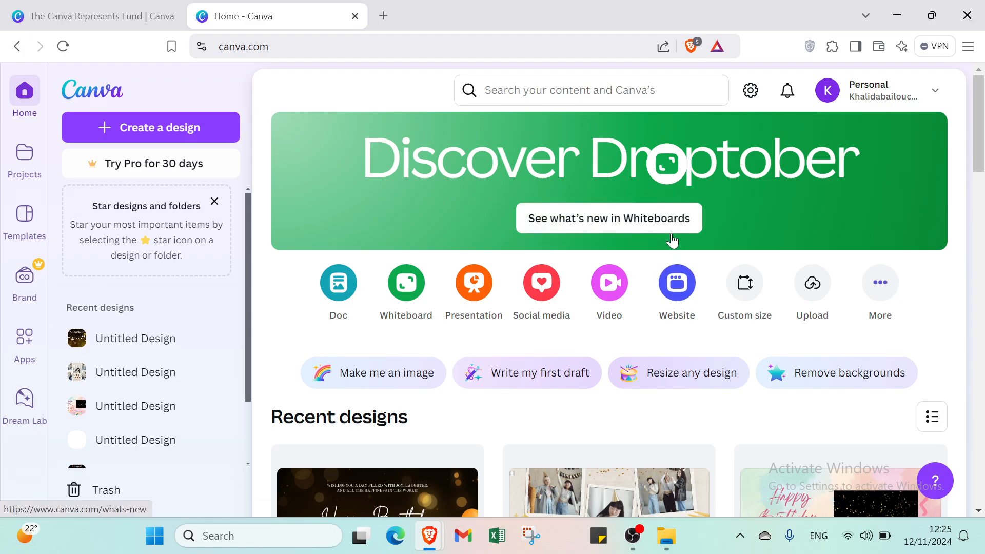
Examine the home page's design types, recent designs and content search suggestions
scroll(526, 277, down, 1)
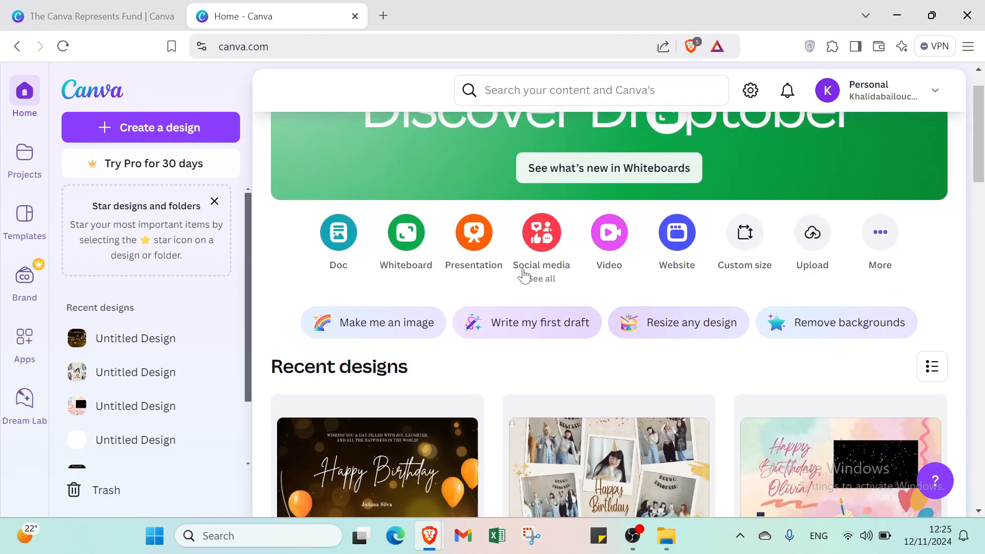
scroll(523, 276, down, 2)
scroll(524, 276, down, 1)
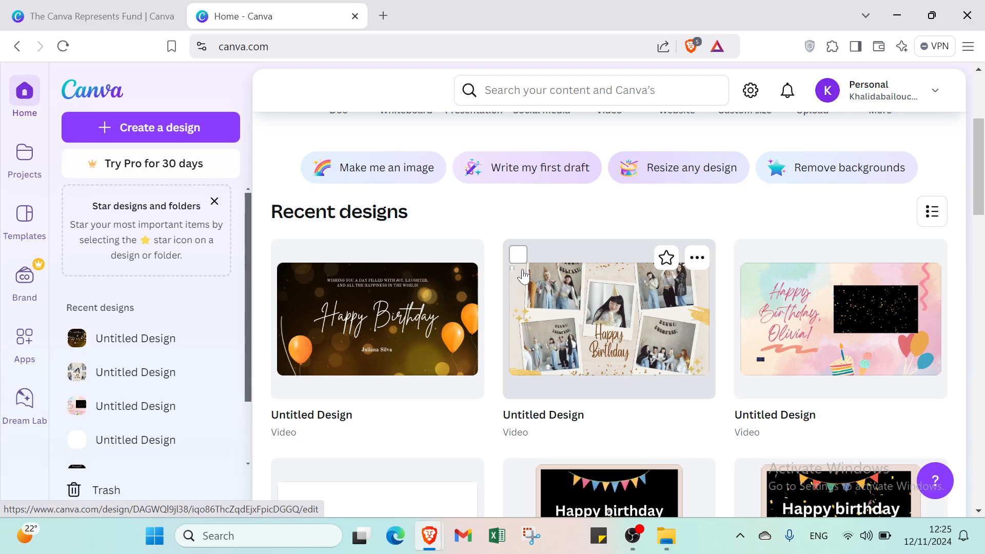
scroll(523, 287, up, 4)
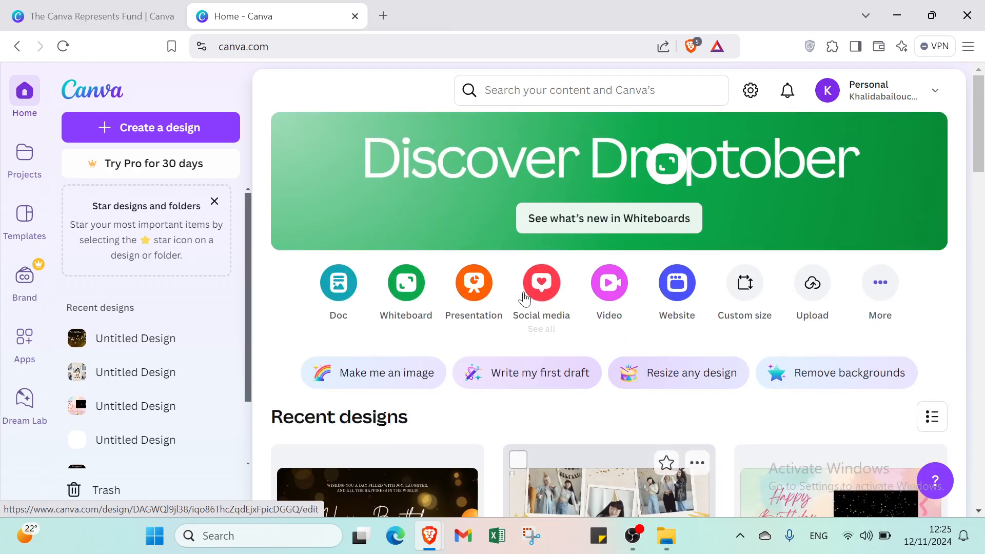
click(518, 90)
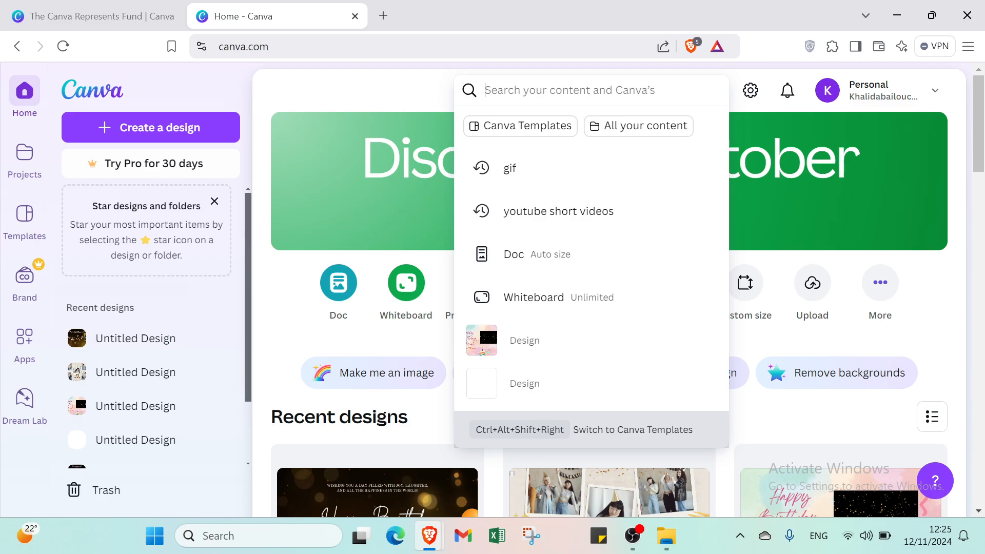
click(413, 99)
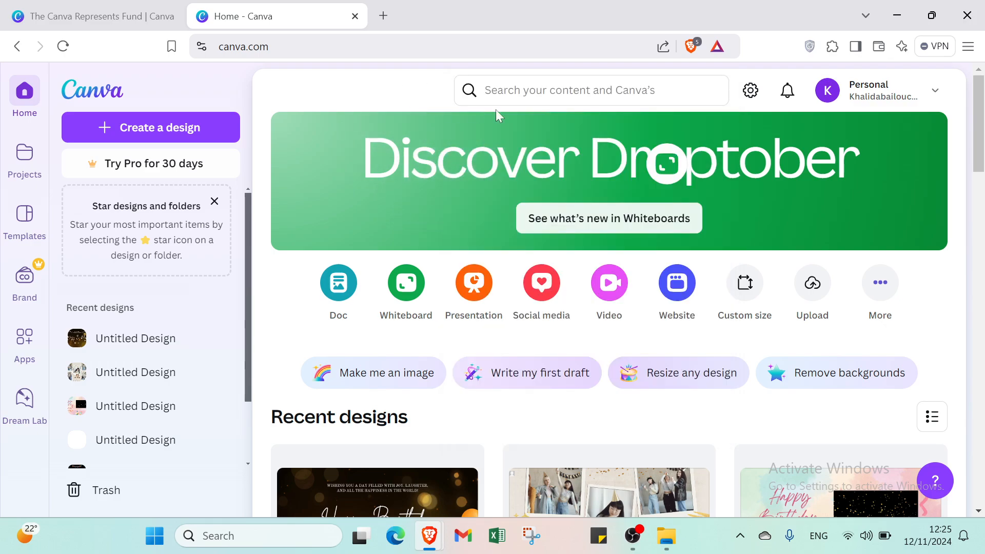
click(508, 93)
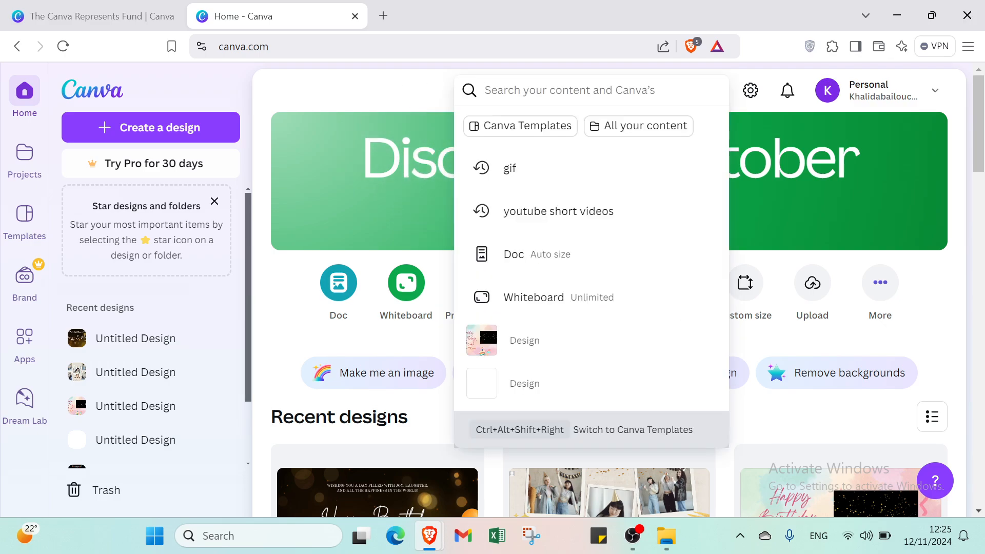
click(418, 95)
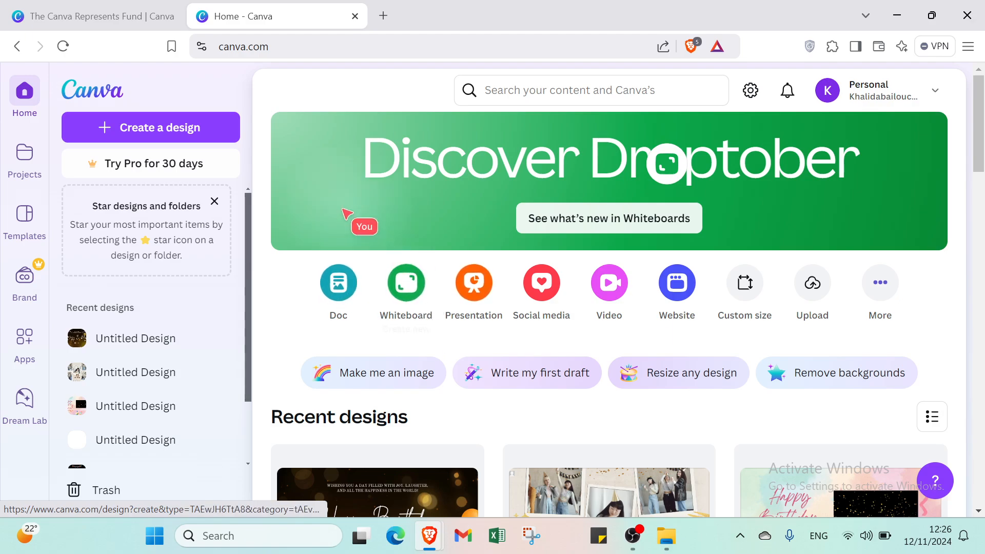
Create a new blank Video (1080p) design
click(170, 137)
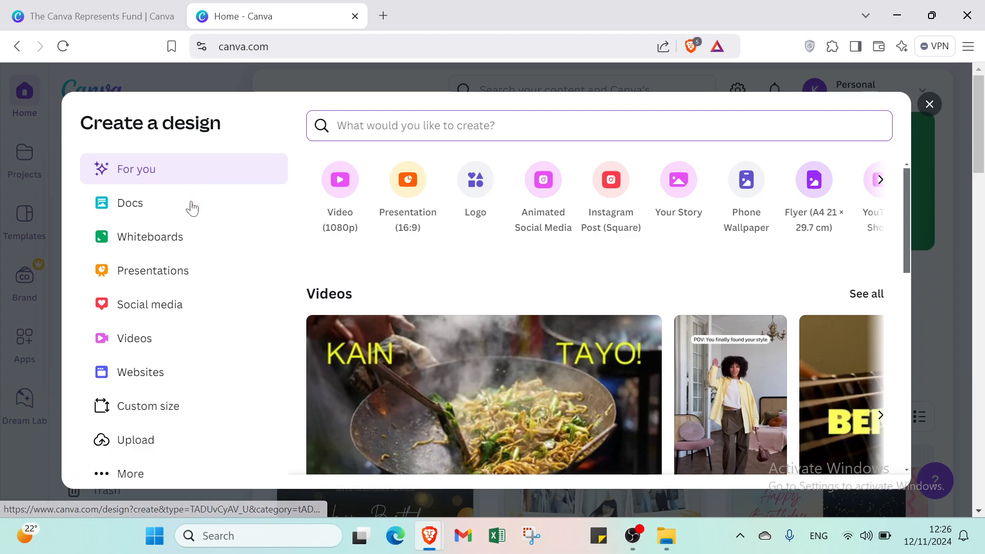
scroll(405, 218, down, 10)
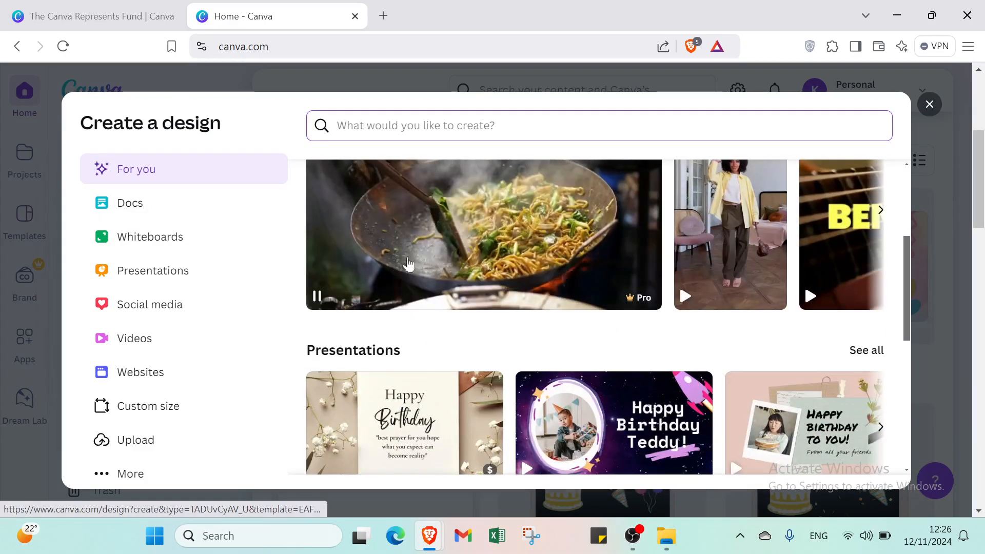
scroll(501, 321, up, 10)
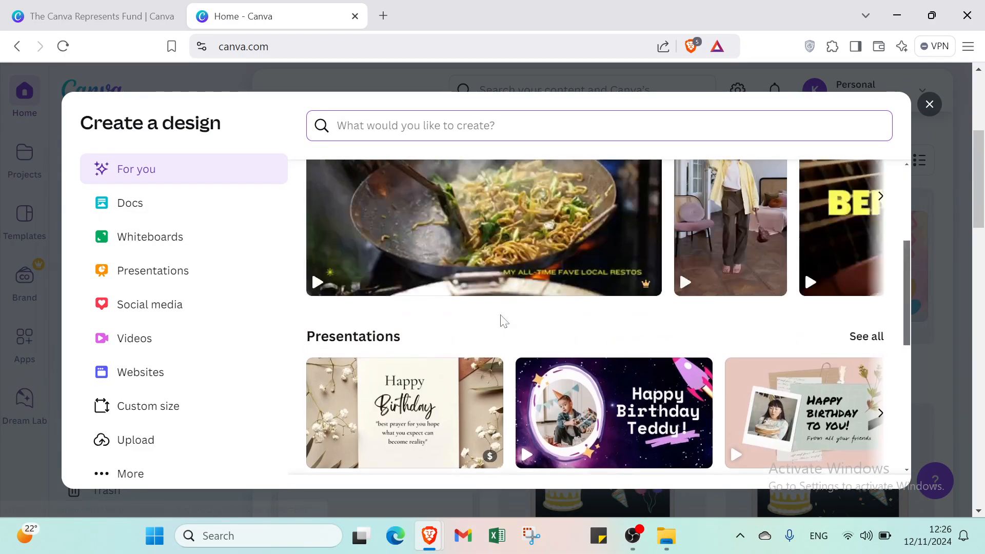
click(340, 200)
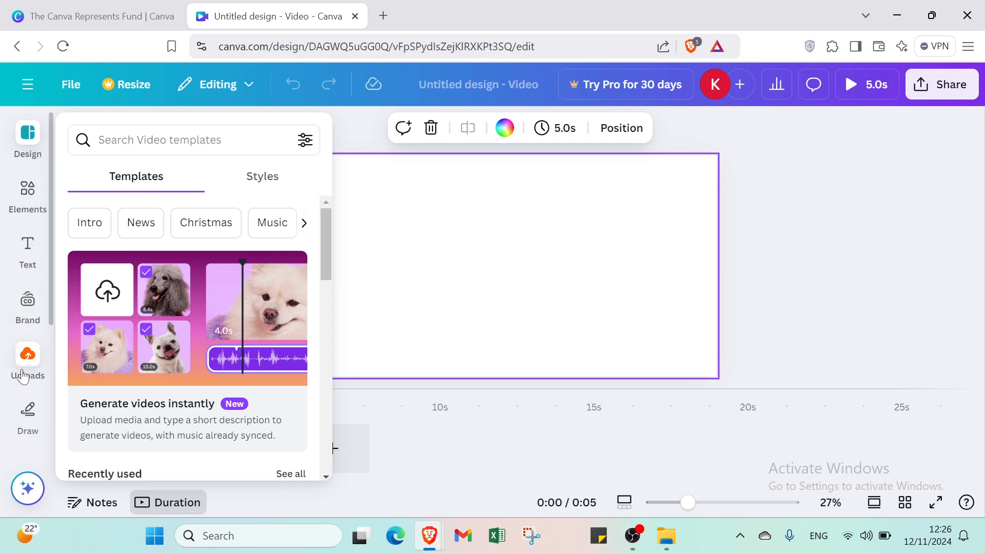
scroll(22, 400, down, 4)
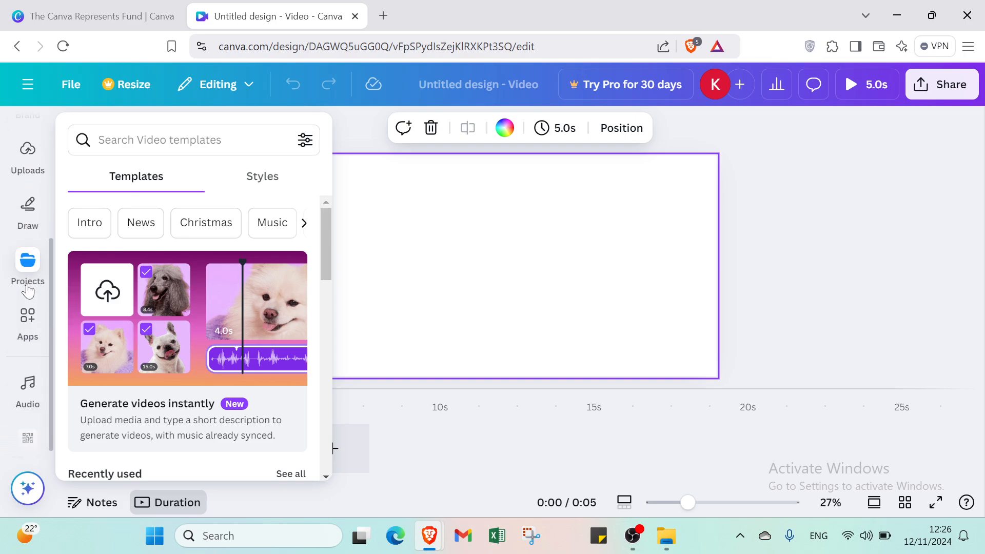
scroll(23, 397, down, 1)
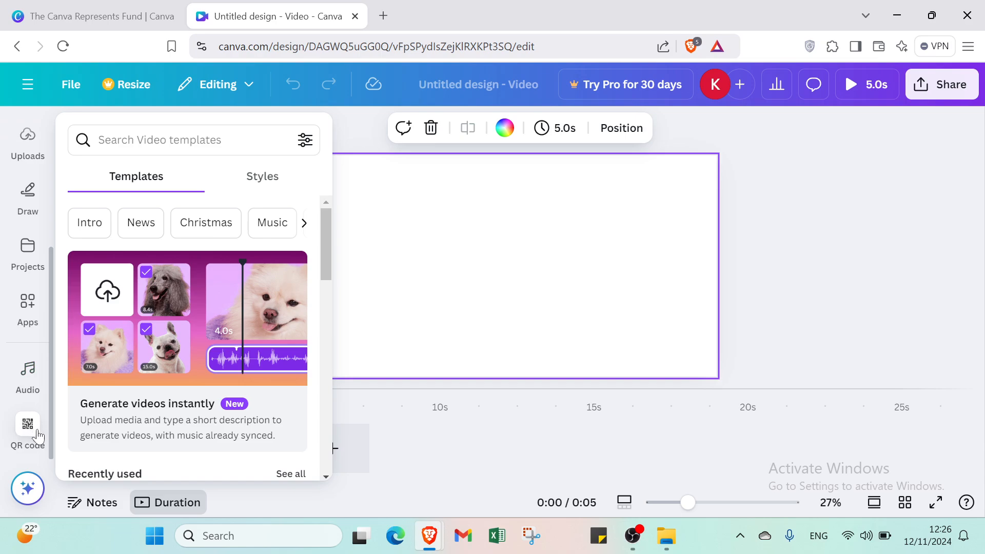
scroll(23, 390, up, 5)
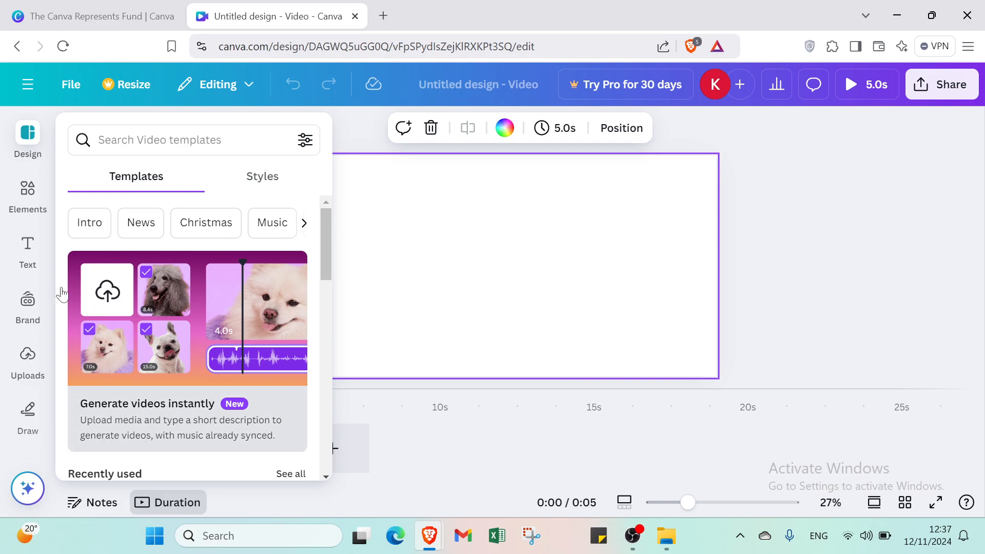
Search the video templates for "video birthday"
click(163, 141)
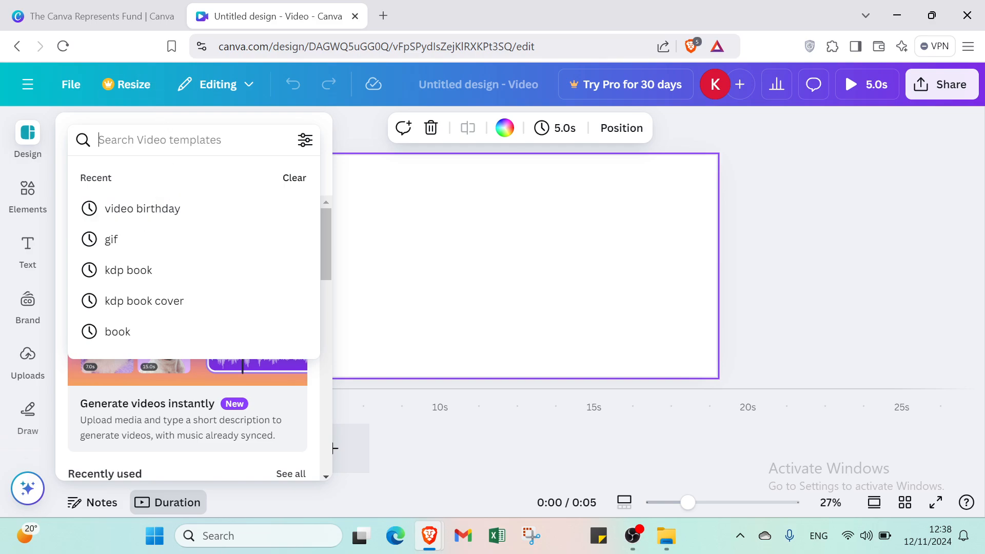
click(166, 140)
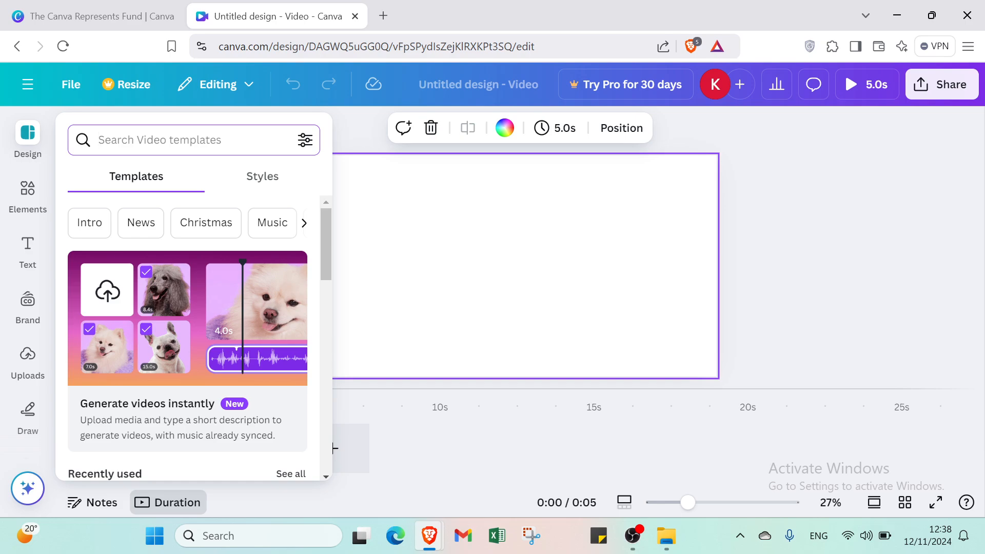
text(vi)
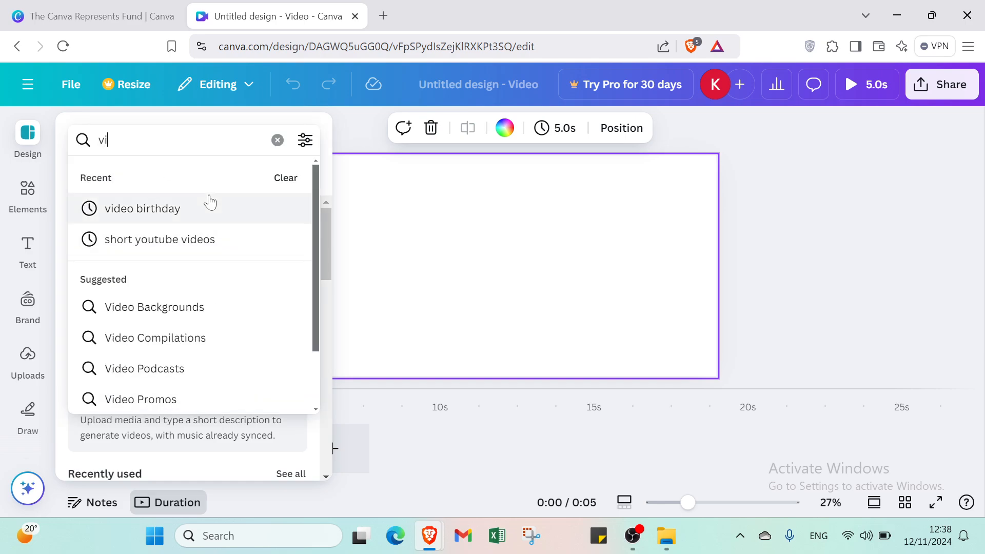
click(210, 202)
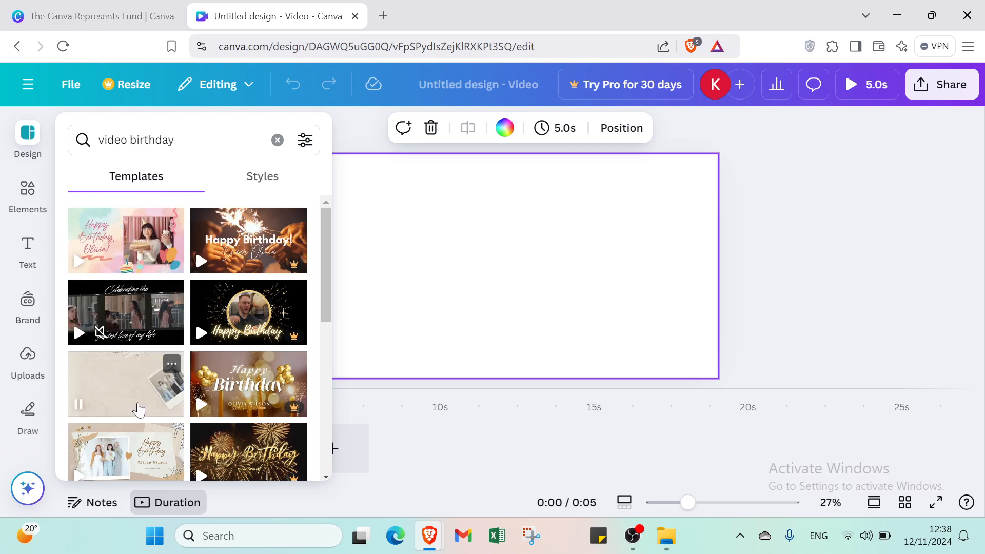
Try the beige photo-collage Happy Birthday template on the blank page and return to the template results
scroll(134, 350, down, 2)
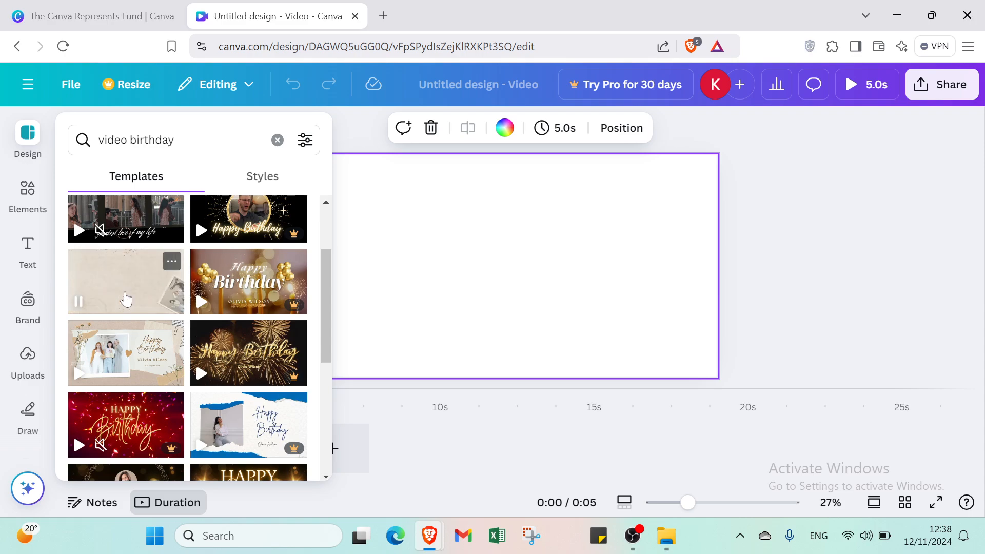
click(128, 287)
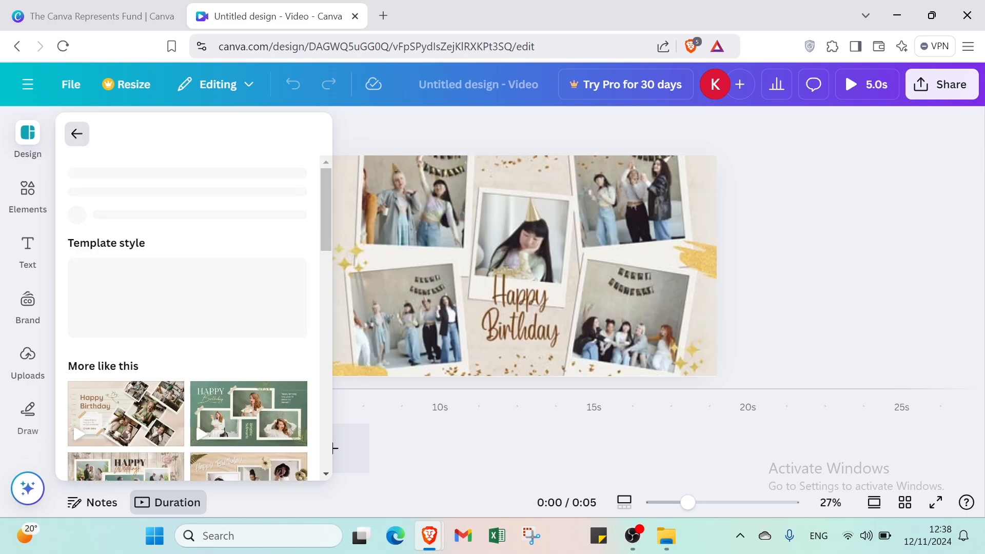
click(76, 133)
scroll(117, 340, down, 5)
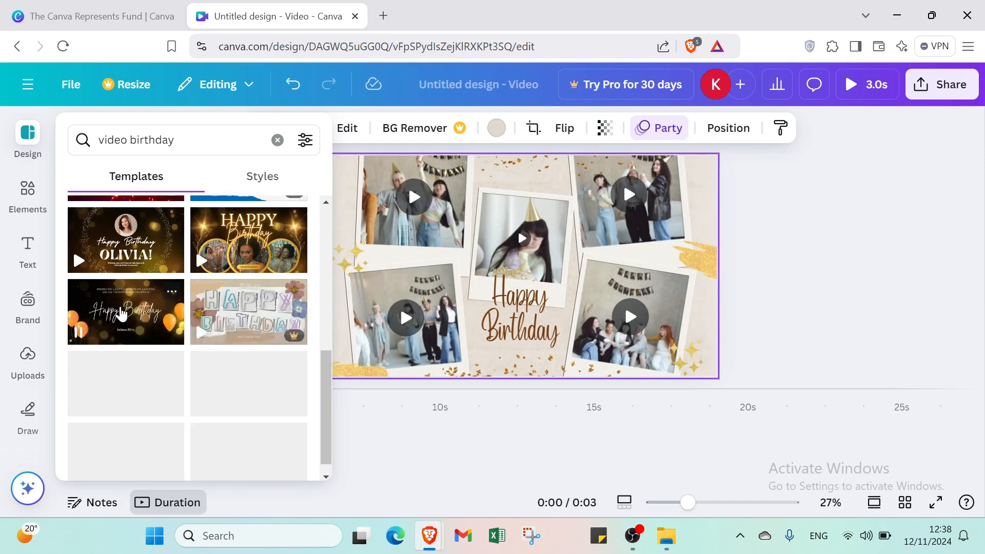
scroll(119, 310, up, 10)
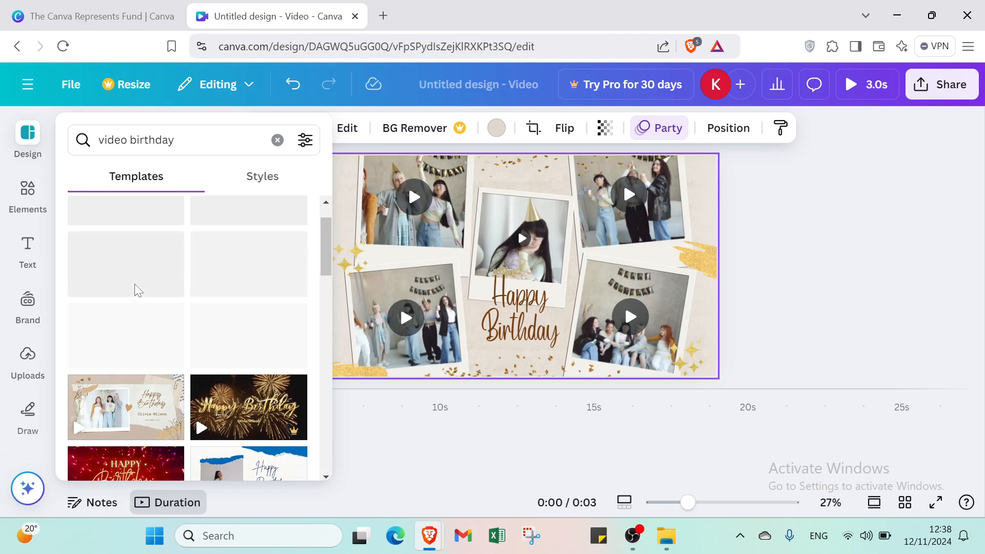
scroll(136, 277, up, 1)
Apply the Pink Orange Yellow Colorful Pastel Fun Happy Birthday Video template to the page
click(138, 252)
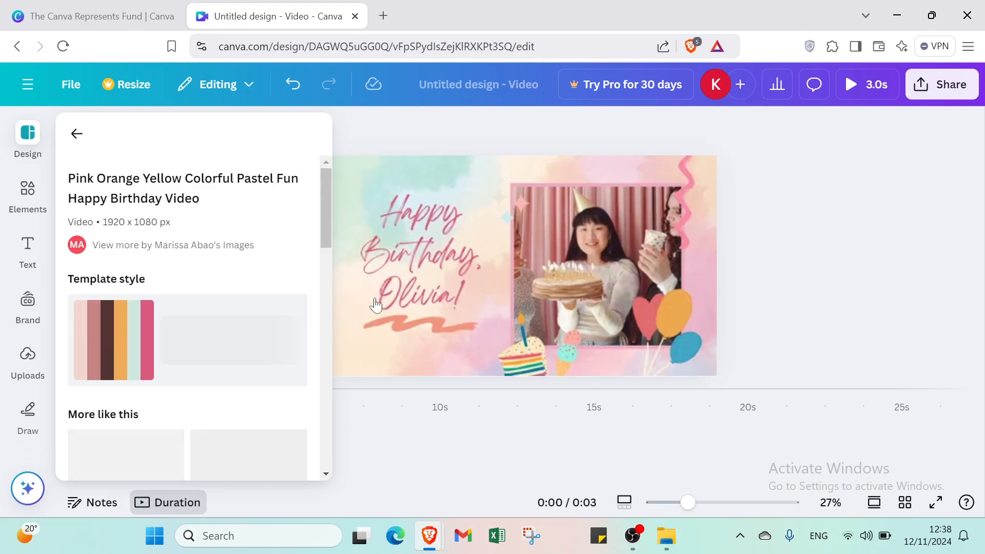
click(833, 244)
Delete the pink birthday greeting text beside the photo
click(521, 289)
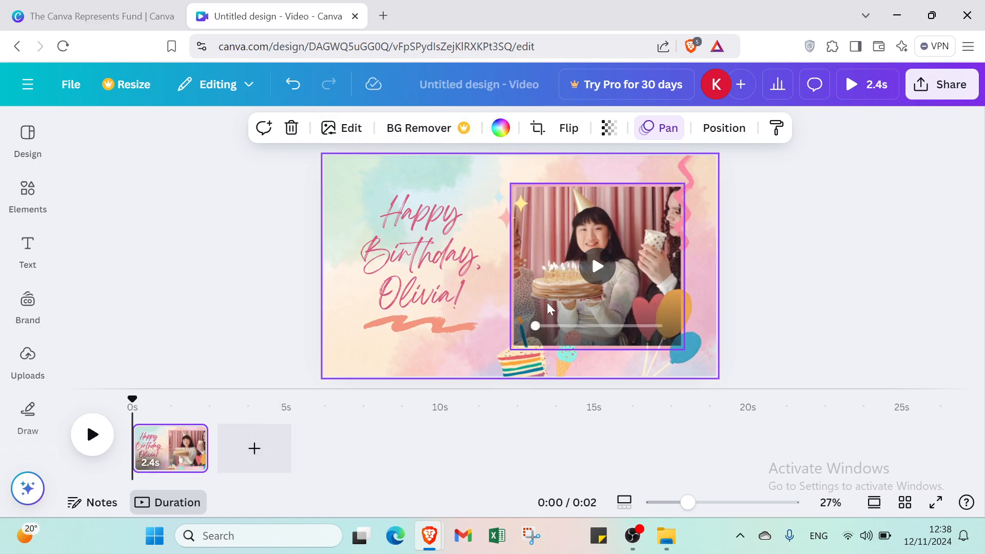
click(417, 241)
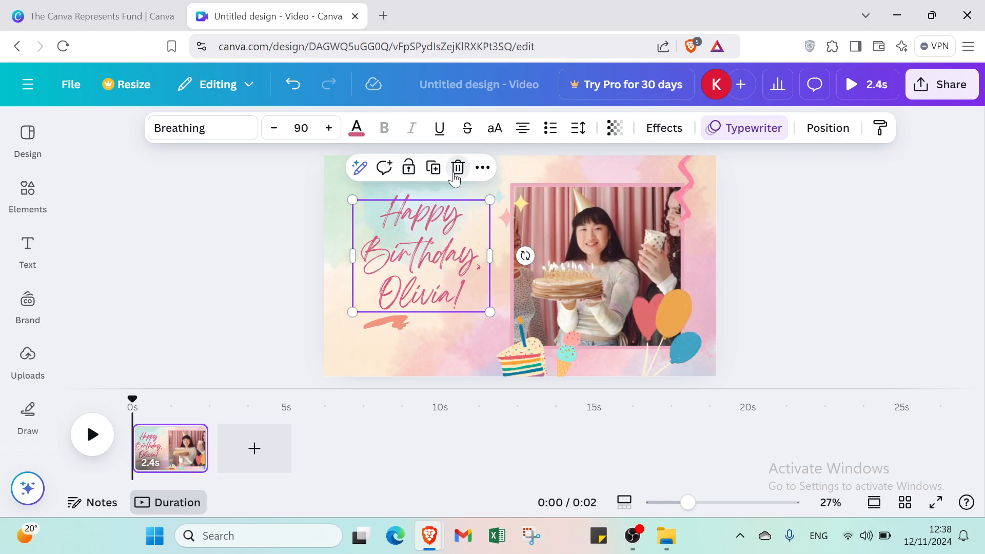
click(83, 279)
Add a default heading text box to the page and move it to the empty area beside the photo
click(28, 251)
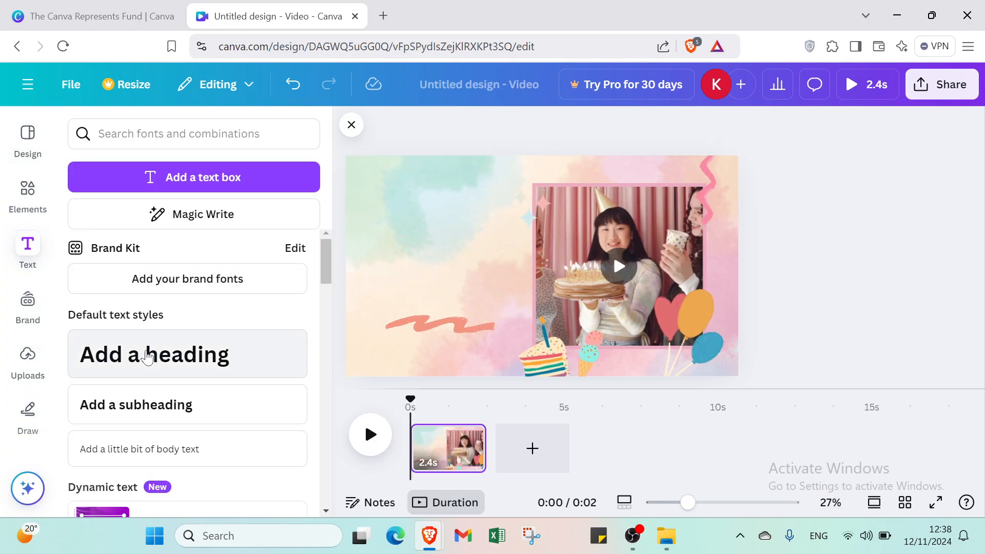
click(148, 354)
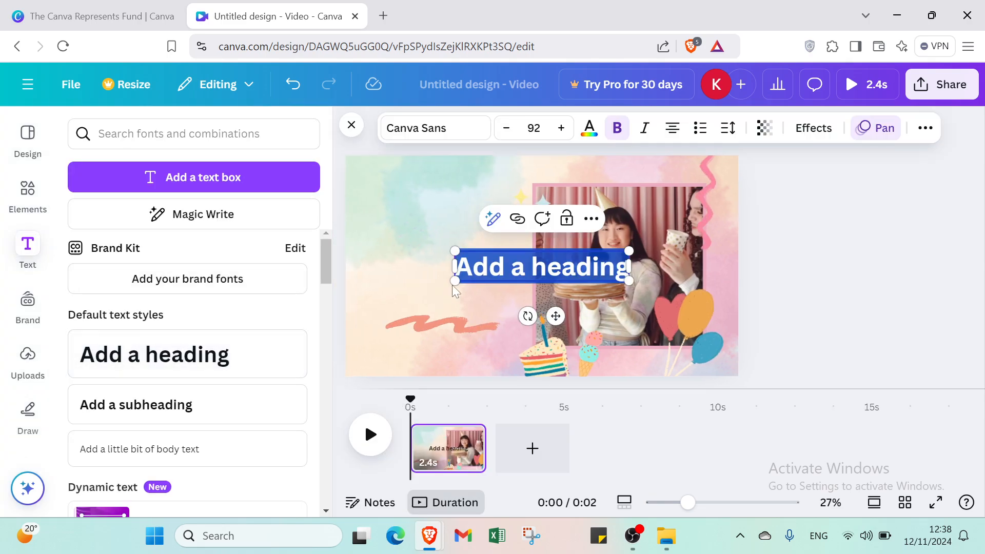
click(403, 303)
drag(477, 273, 379, 239)
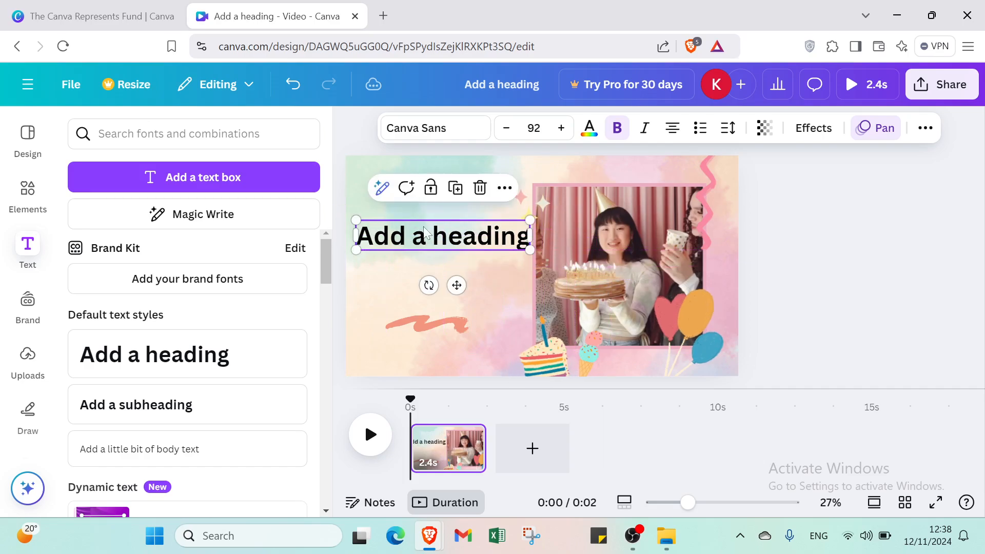
Reduce the heading's font size to 70
click(502, 129)
click(502, 129)
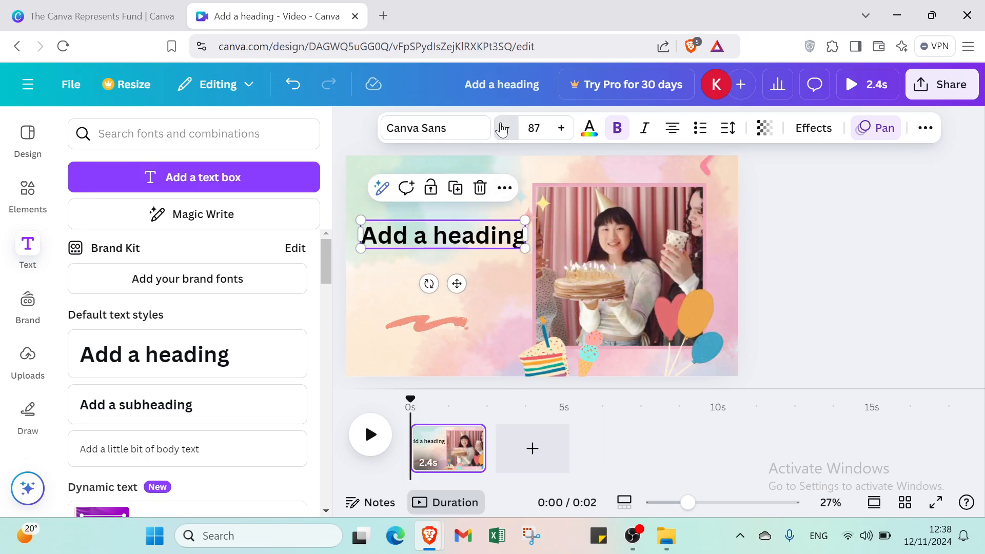
click(502, 130)
click(502, 129)
click(502, 129)
click(502, 130)
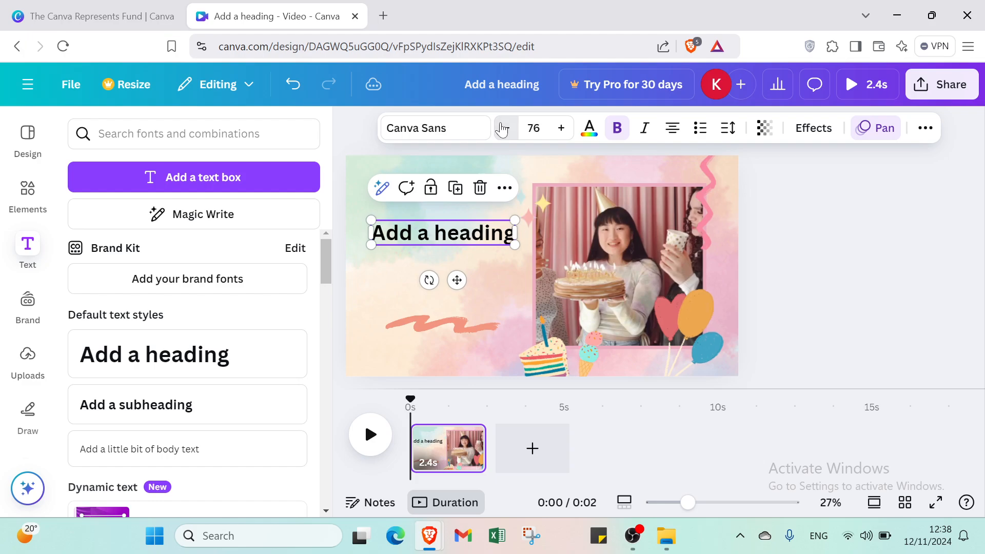
click(502, 129)
click(502, 129)
click(502, 129)
click(502, 130)
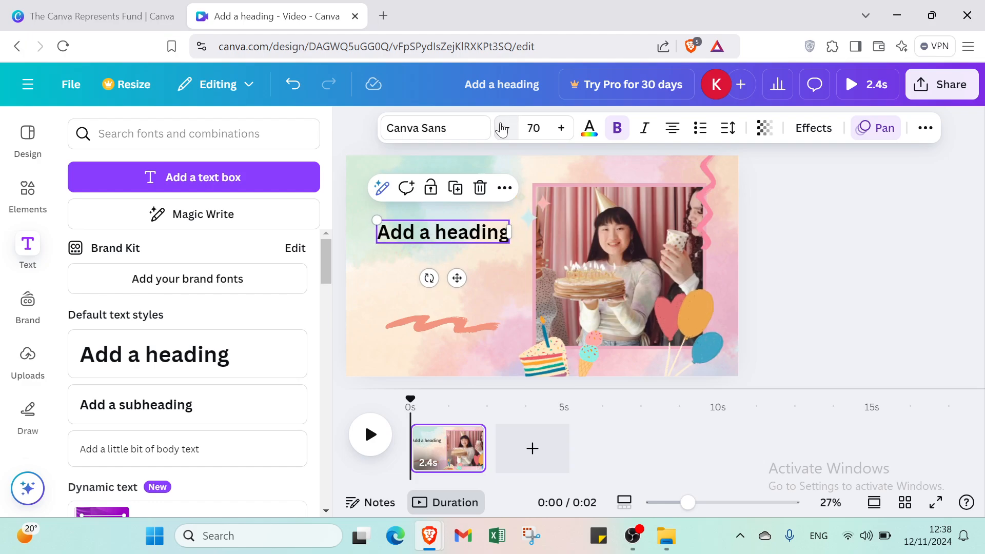
Style the heading as non-bold italic text in the custom pink colour #D46989
click(588, 128)
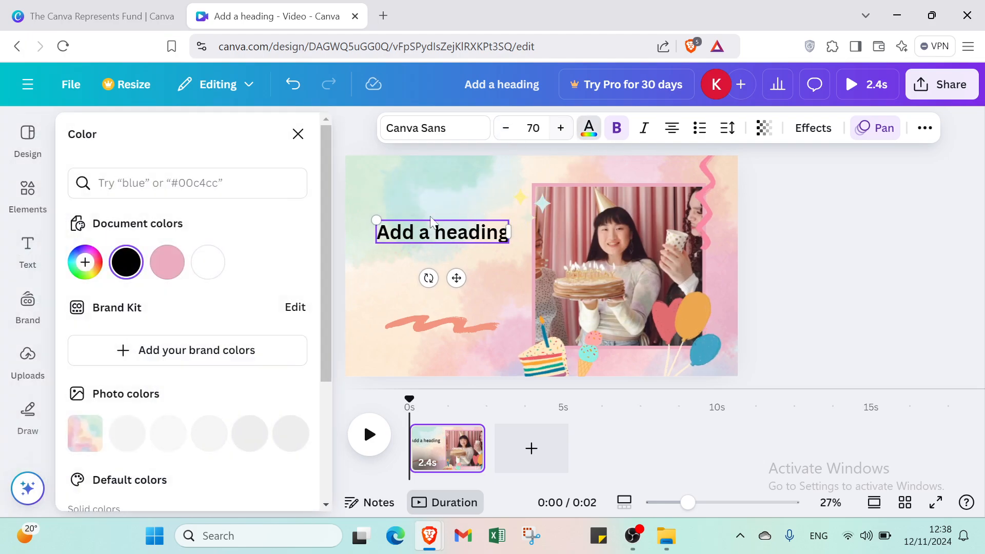
click(163, 270)
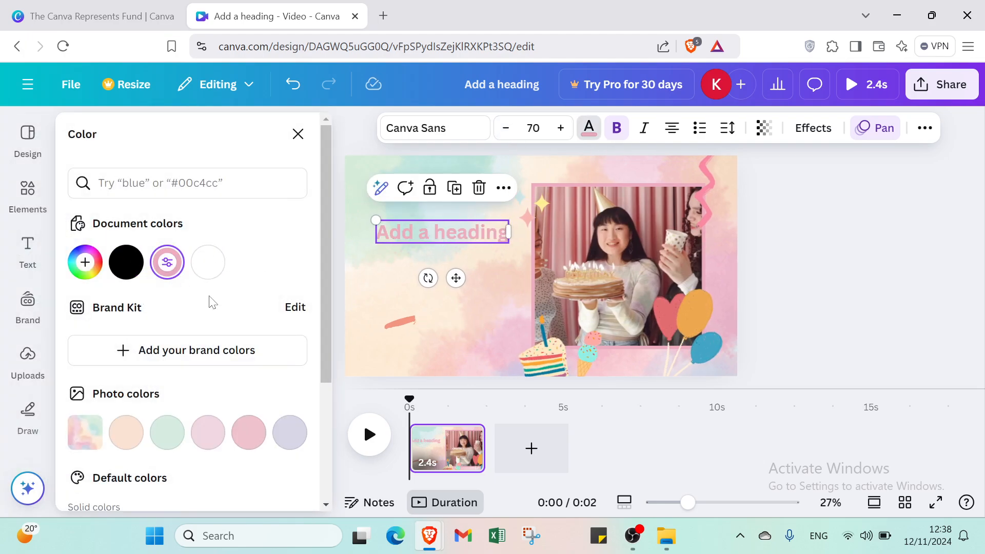
click(645, 133)
click(620, 136)
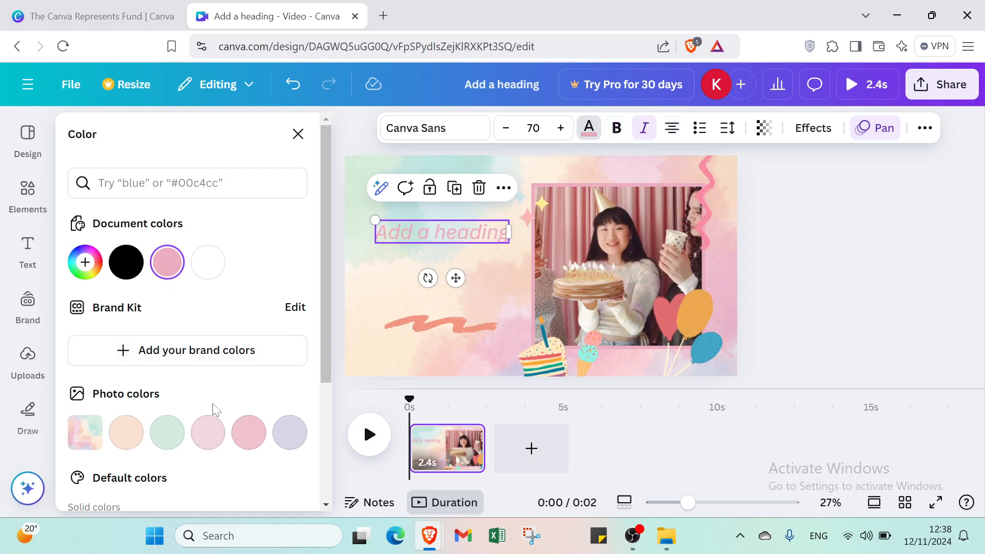
click(87, 270)
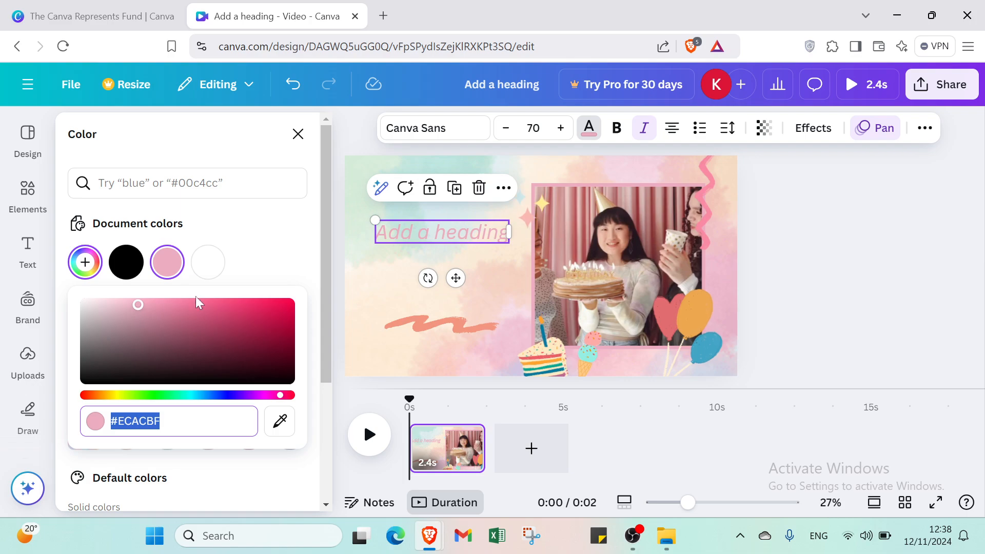
click(189, 312)
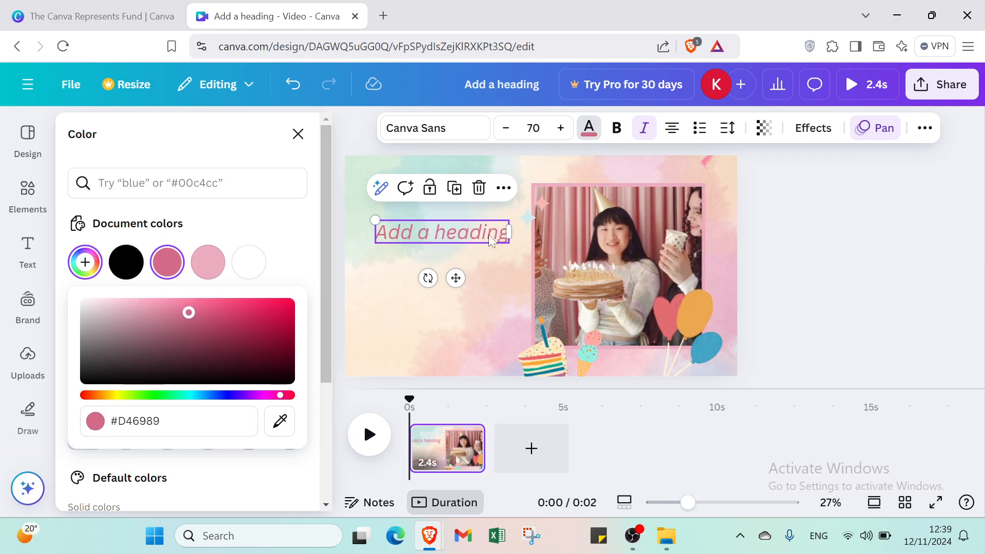
Replace the placeholder heading text with "Happy birthday", using a capital H
click(362, 267)
click(412, 232)
click(411, 232)
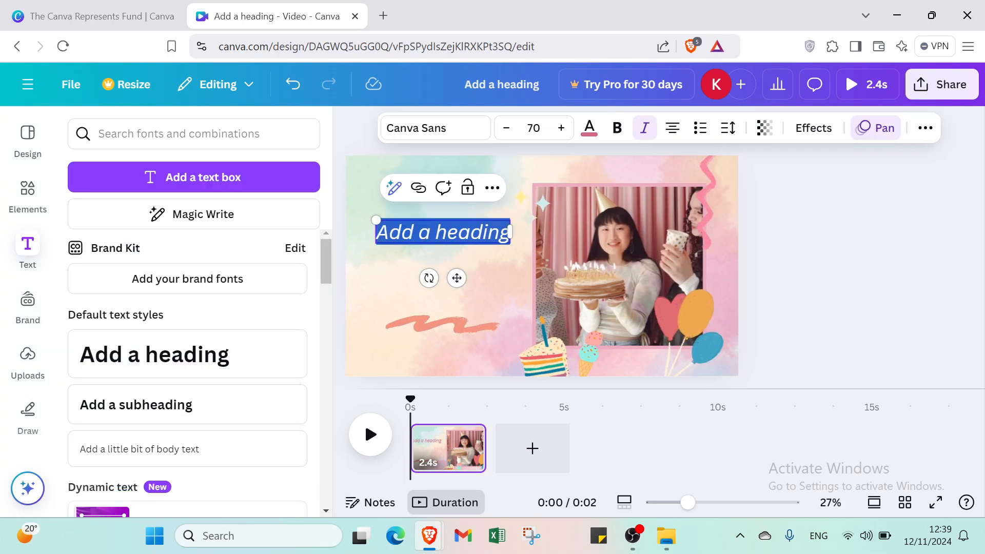
text(happy b)
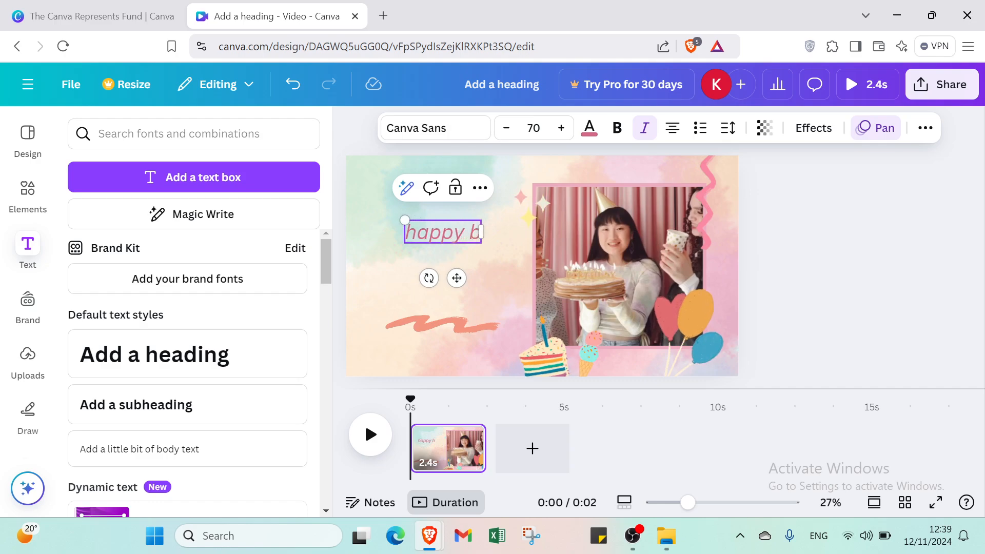
text(irthday)
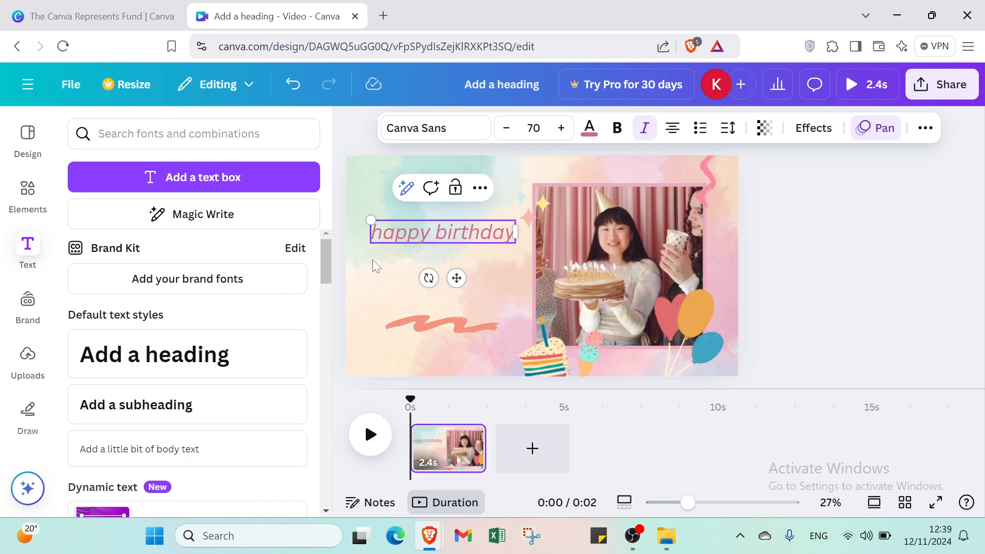
click(358, 306)
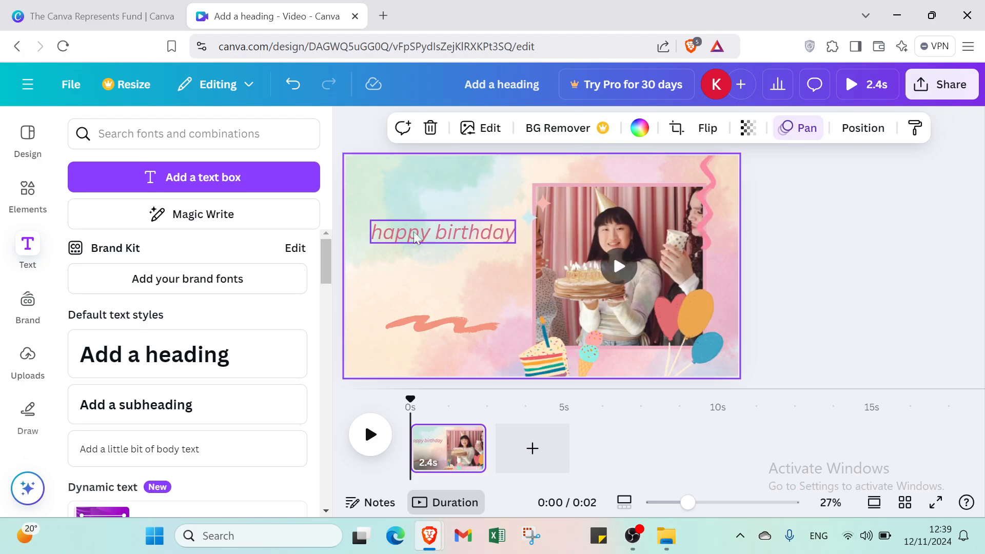
click(382, 236)
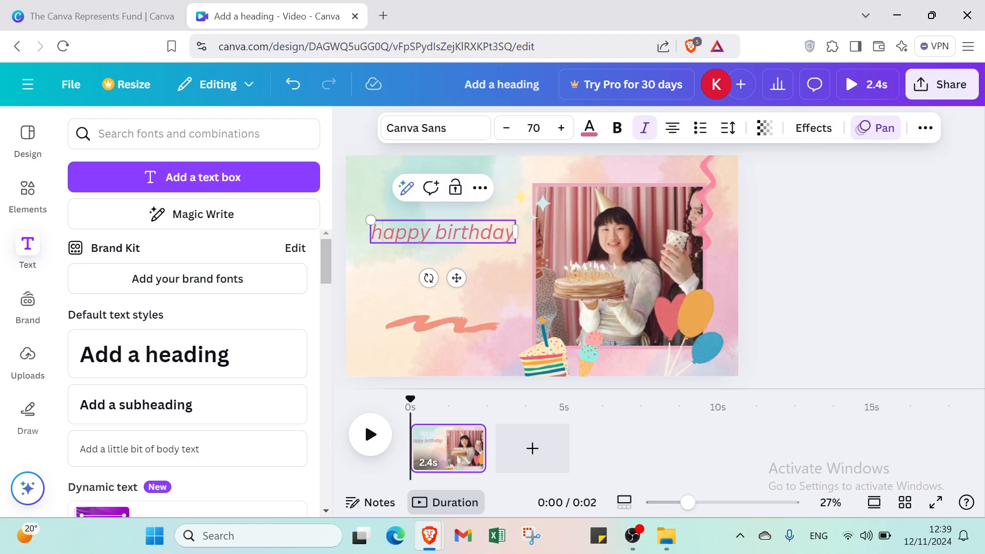
key(BackSpace)
text(H)
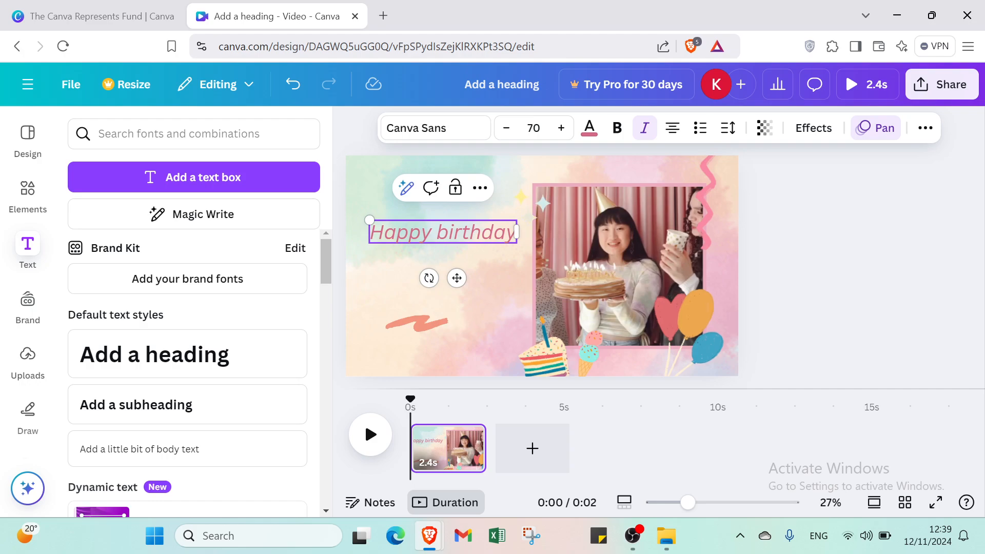
click(374, 284)
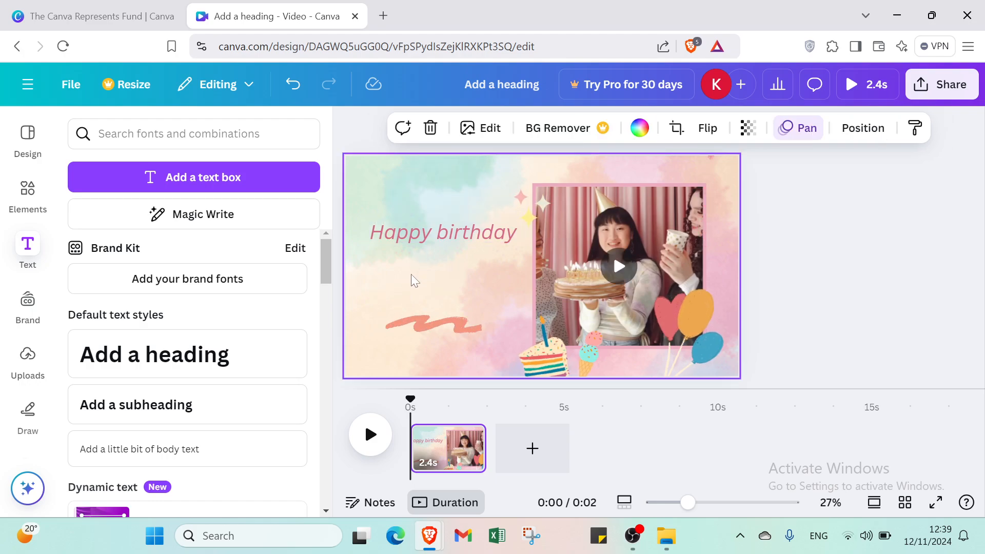
Add a second line reading "to my brother" to the birthday greeting
click(421, 241)
click(420, 241)
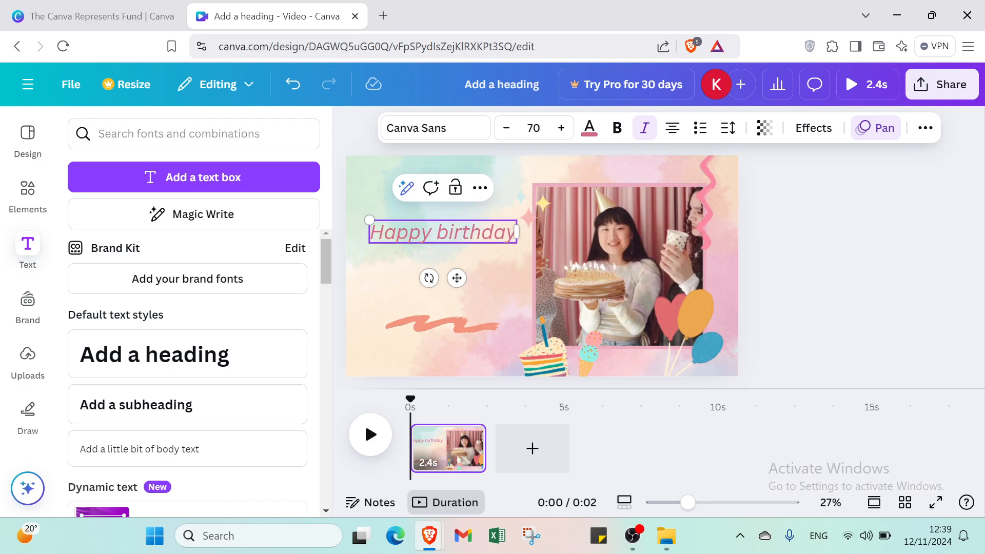
key(Return)
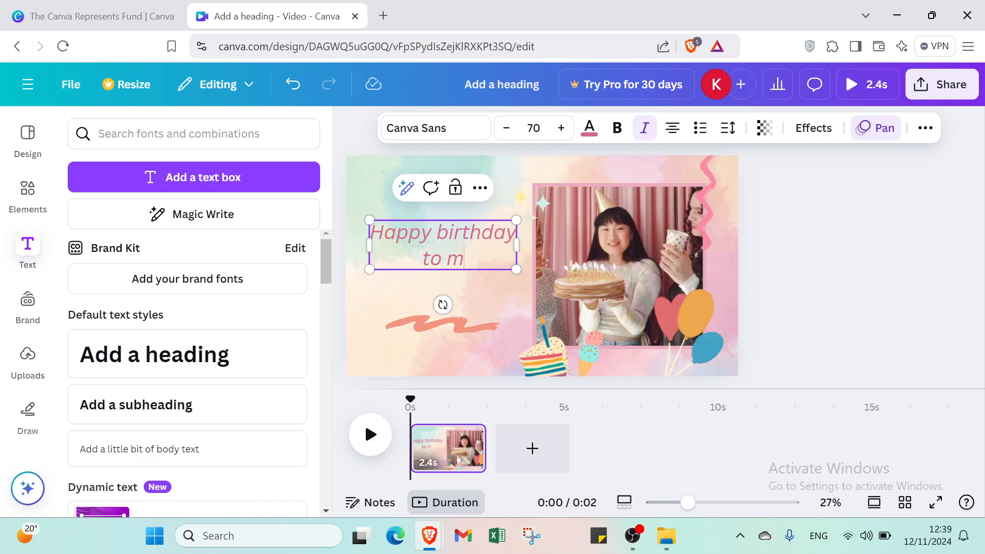
text(to my brother)
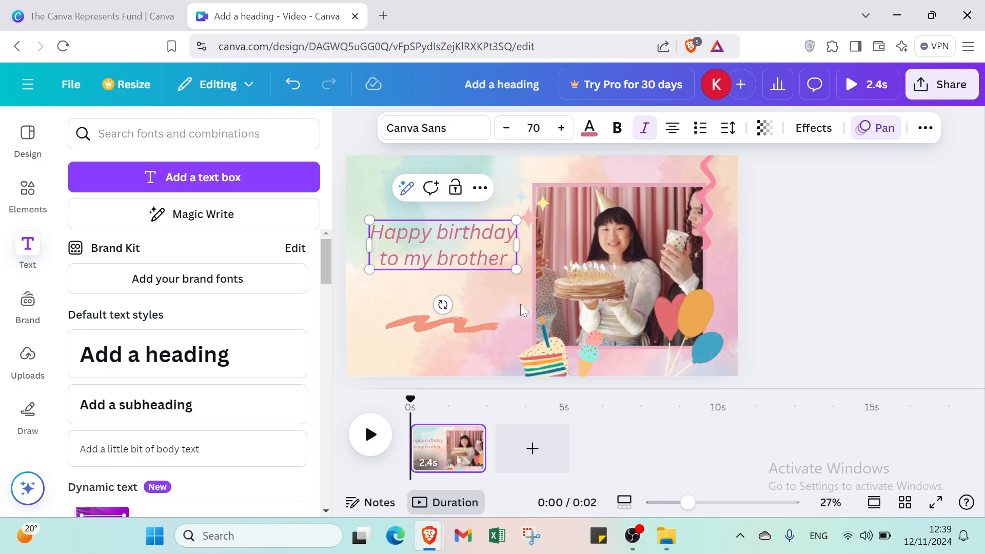
click(505, 306)
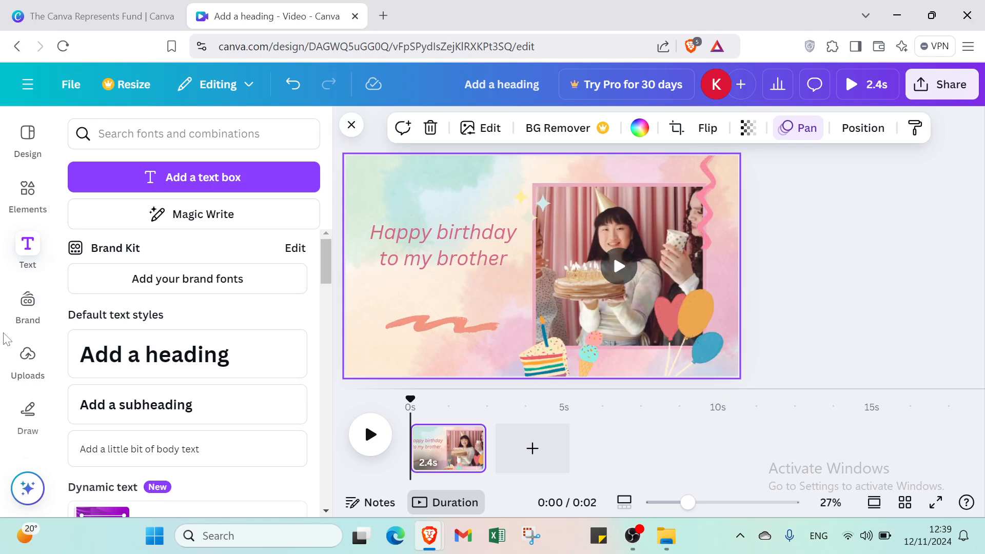
Open the self-recording studio from the uploads and set the camera source to No camera, keeping the default microphone
click(28, 359)
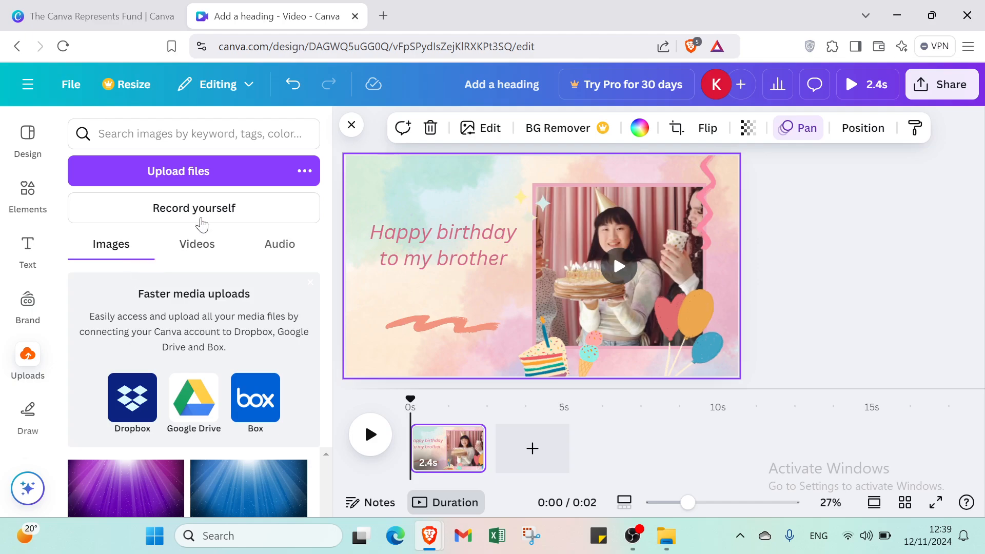
click(254, 248)
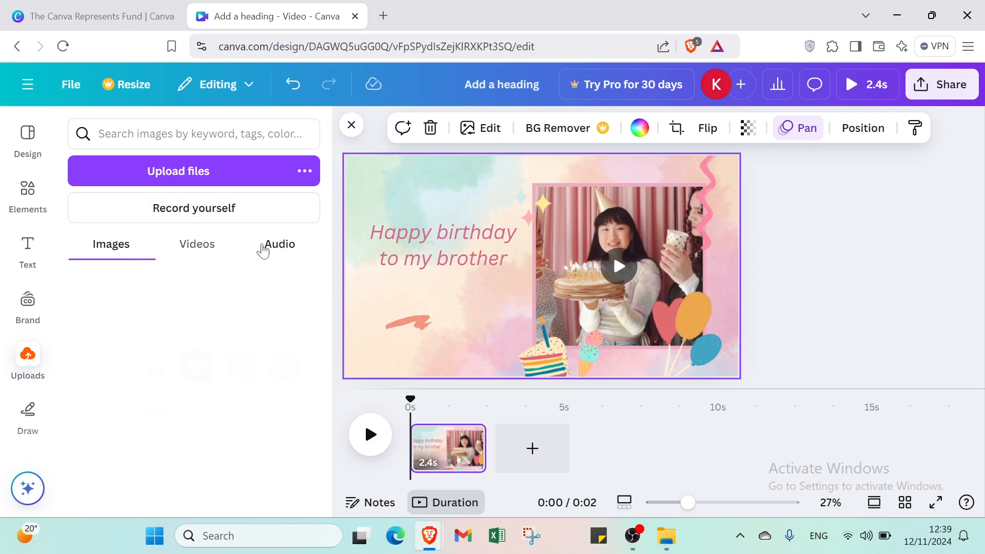
click(248, 219)
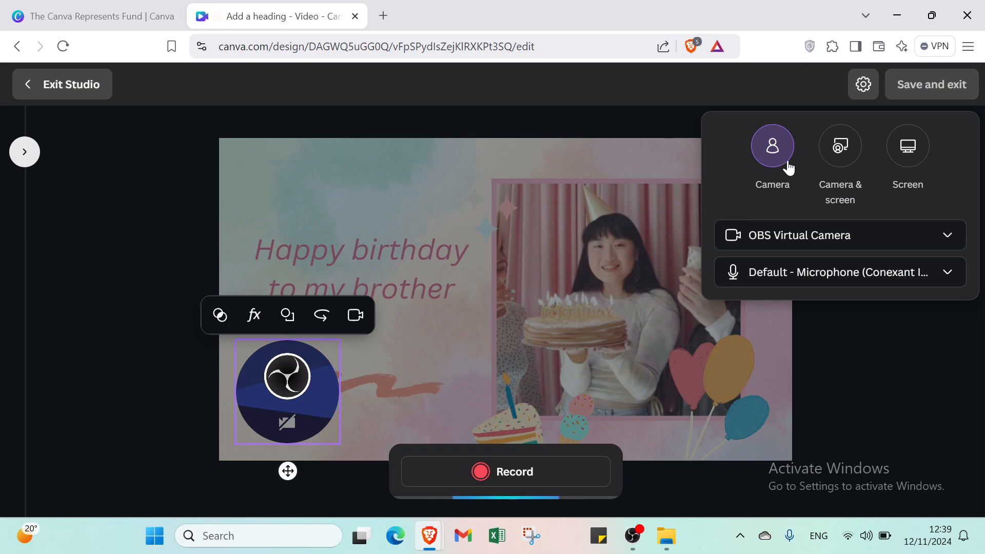
click(827, 233)
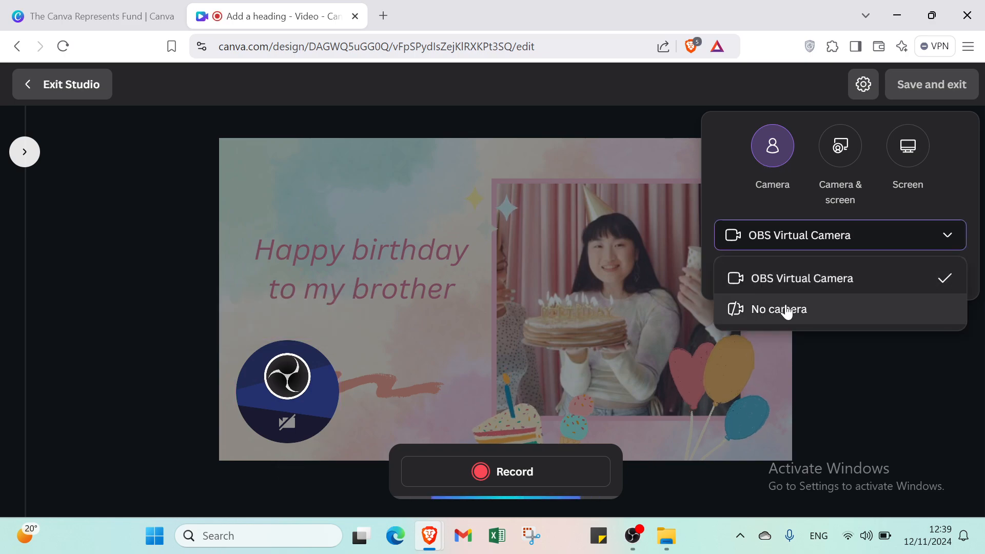
click(785, 310)
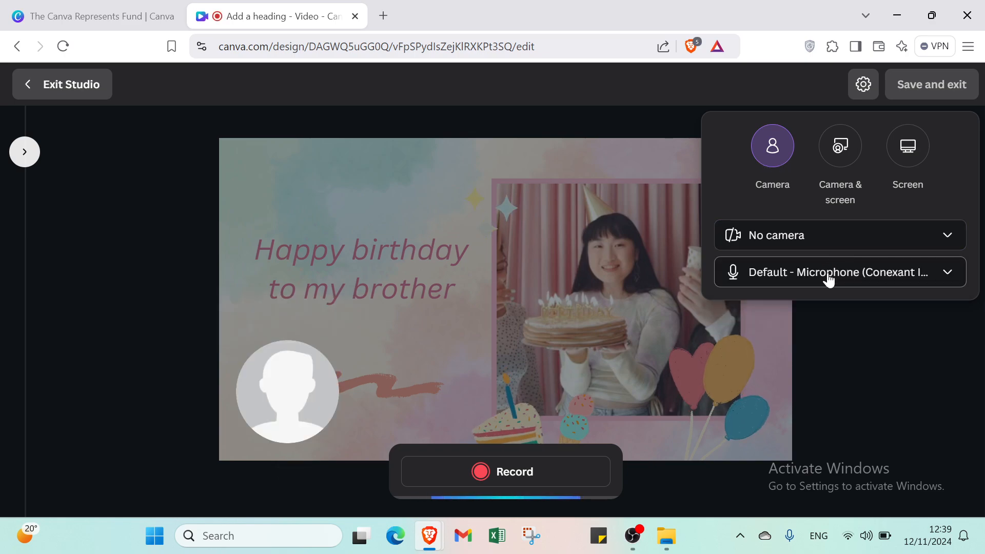
click(810, 276)
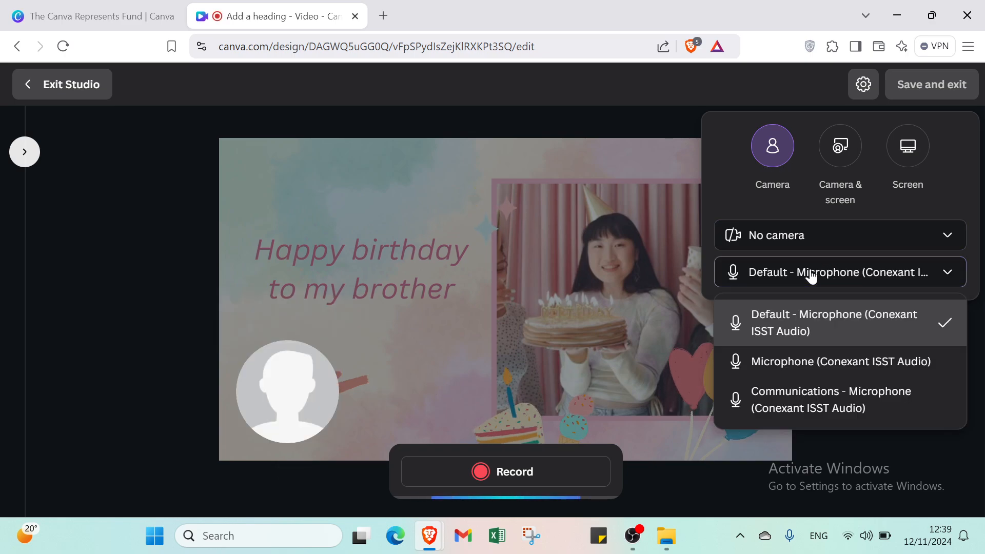
click(680, 290)
Record a voice clip of about 9 seconds and save it to the design
click(482, 472)
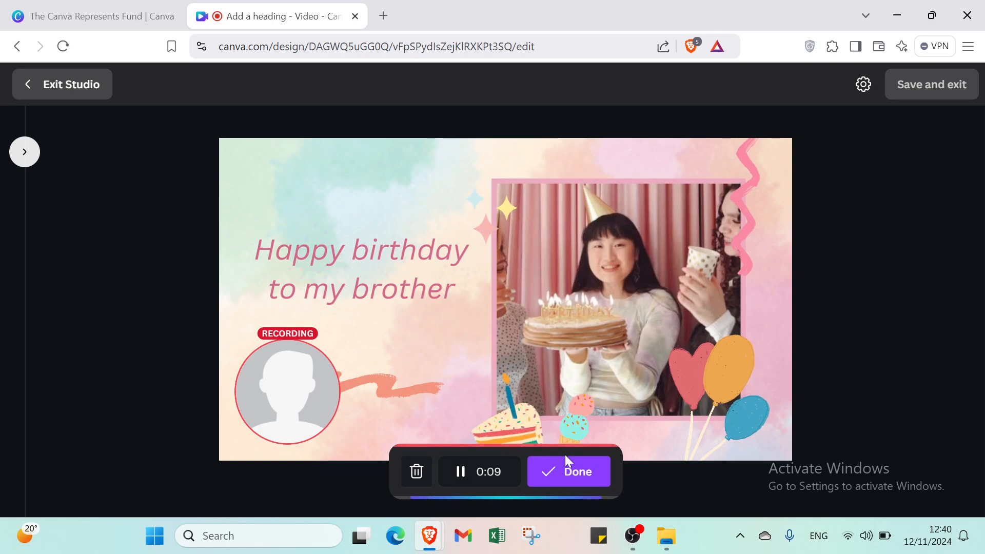
click(574, 469)
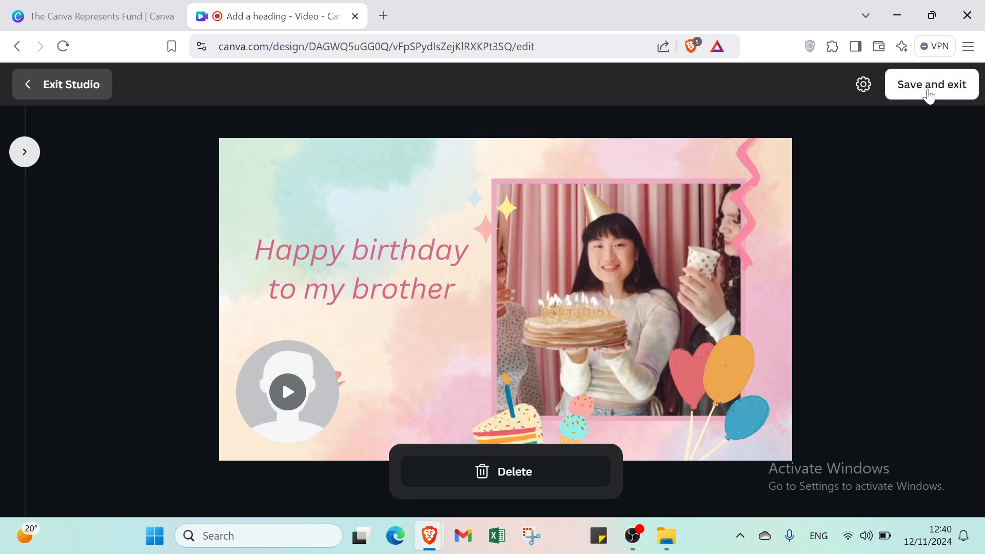
click(928, 94)
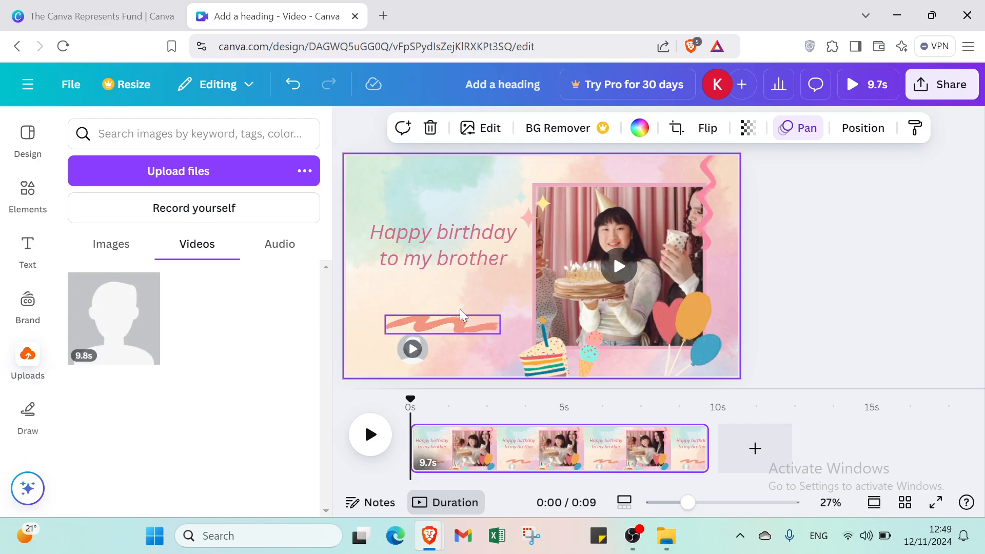
Shrink the round recorded clip and place it above the greeting, near the page's upper-left corner
click(412, 350)
drag(314, 143, 369, 177)
click(831, 261)
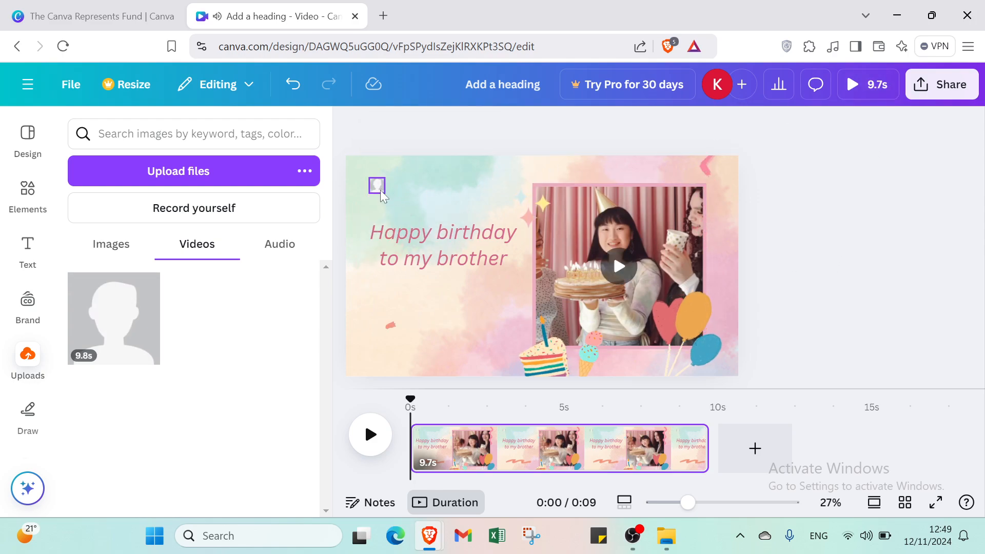
Play the full video preview, return to the editor and select the small recorded clip above the greeting
click(851, 92)
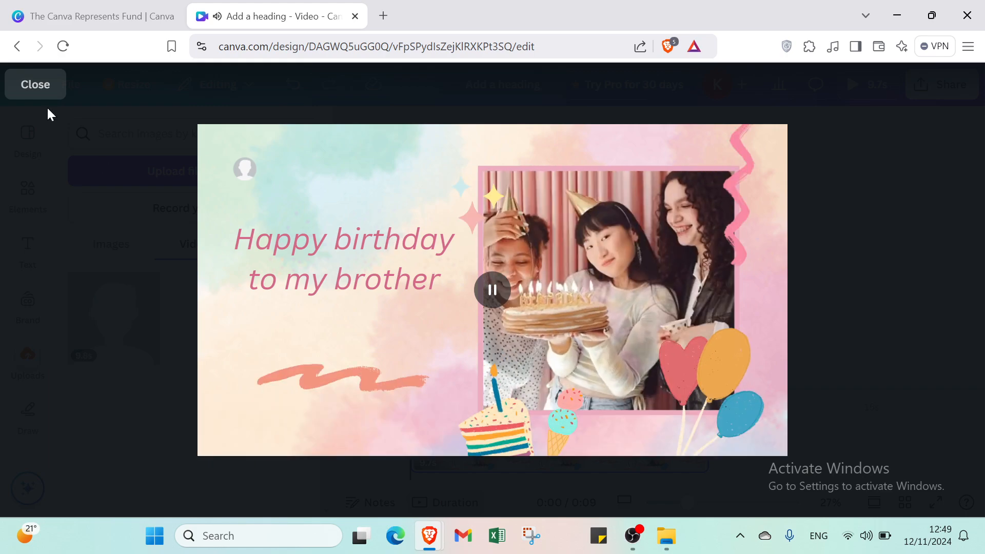
click(45, 93)
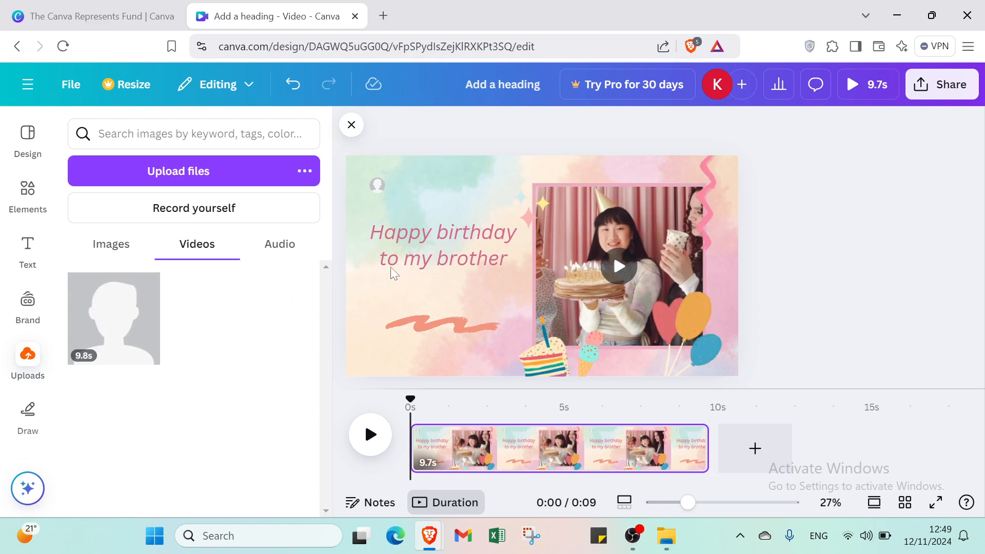
click(379, 191)
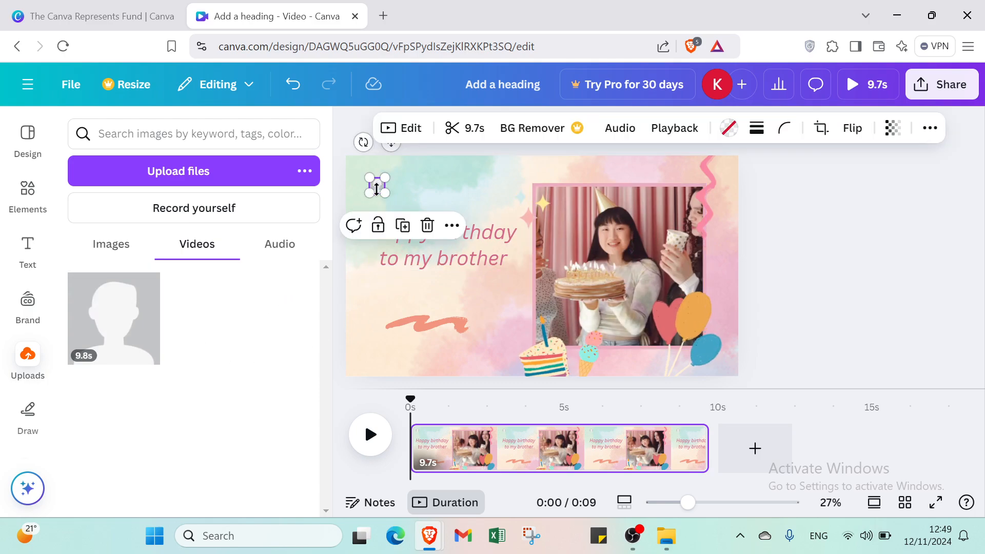
Delete the small recorded clip above the greeting together with its empty frame
key(Delete)
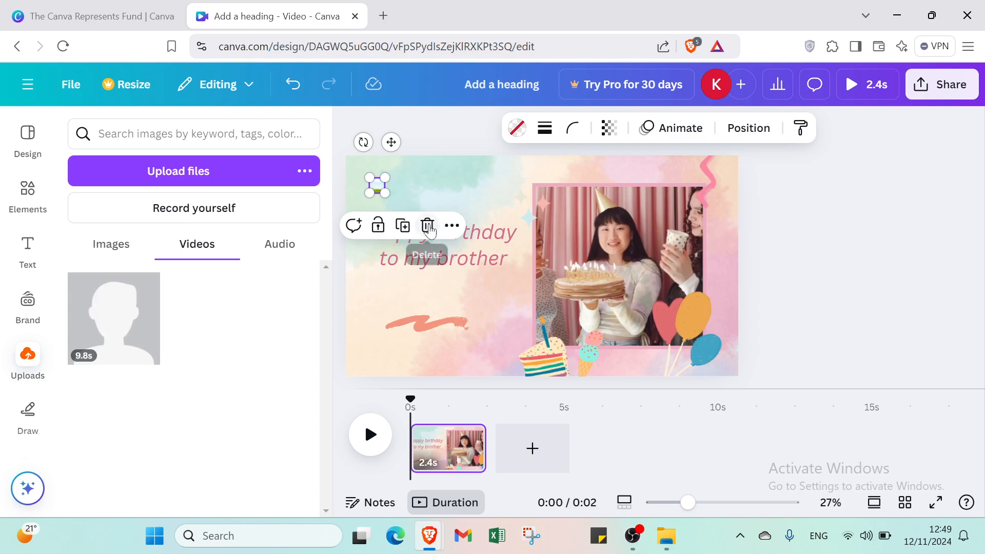
click(428, 225)
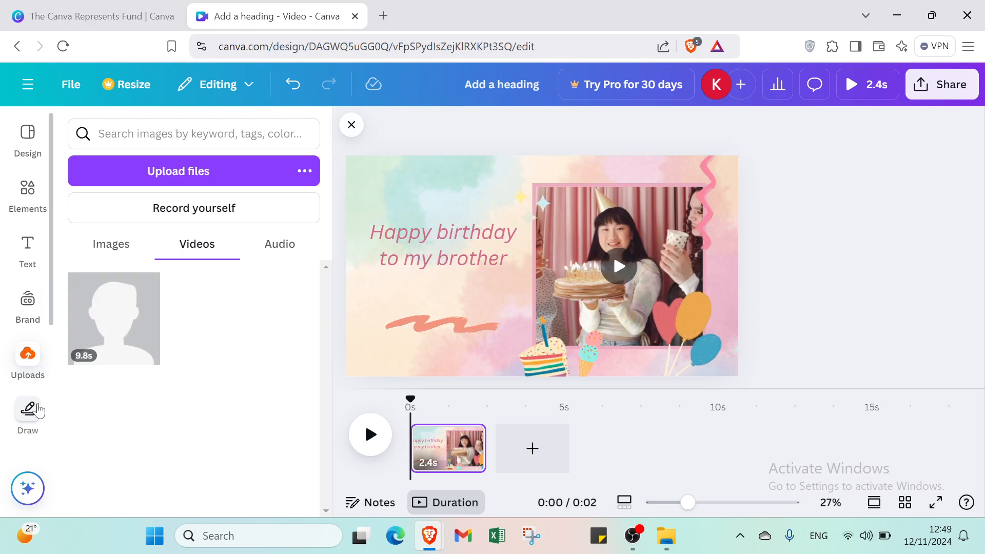
Open the Audio library from Canva's own apps
scroll(33, 400, down, 3)
click(25, 390)
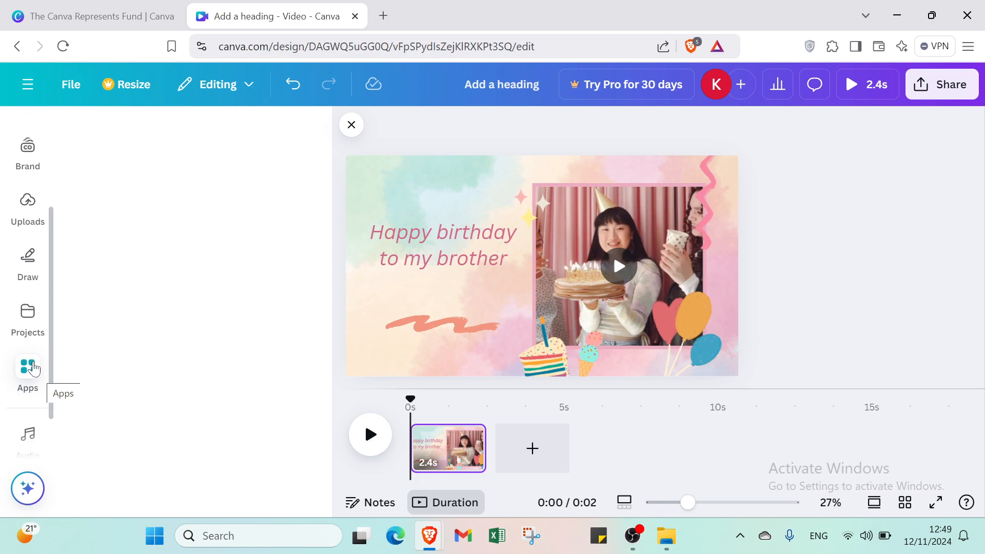
scroll(31, 367, up, 2)
scroll(128, 349, down, 8)
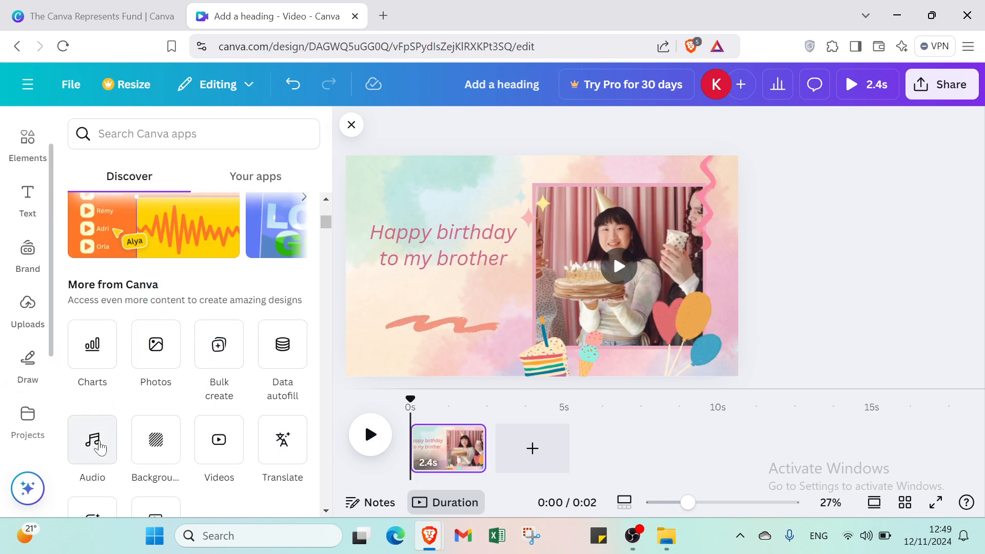
click(98, 445)
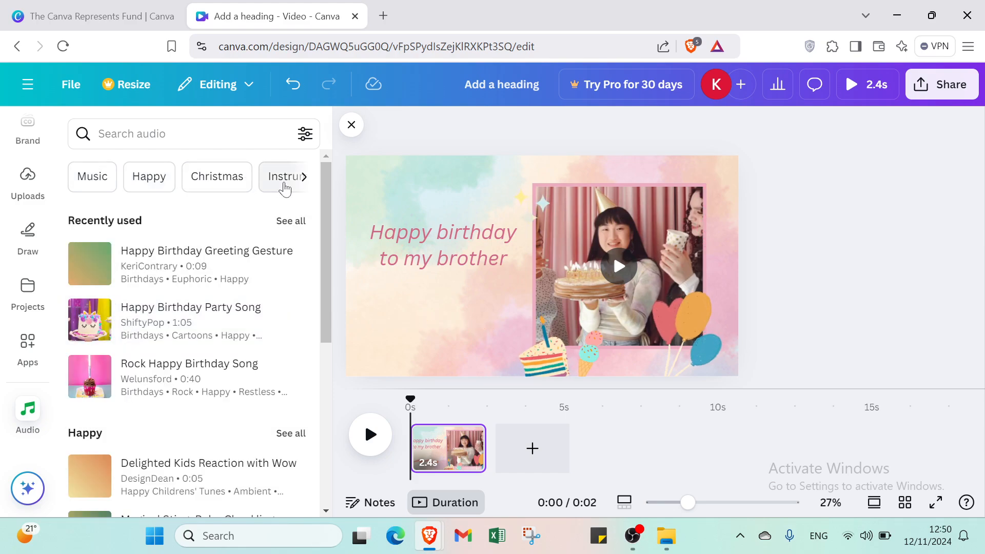
Filter the audio tracks by Happy birthday and add Happy Birthday Party Song to the video
click(301, 186)
click(301, 187)
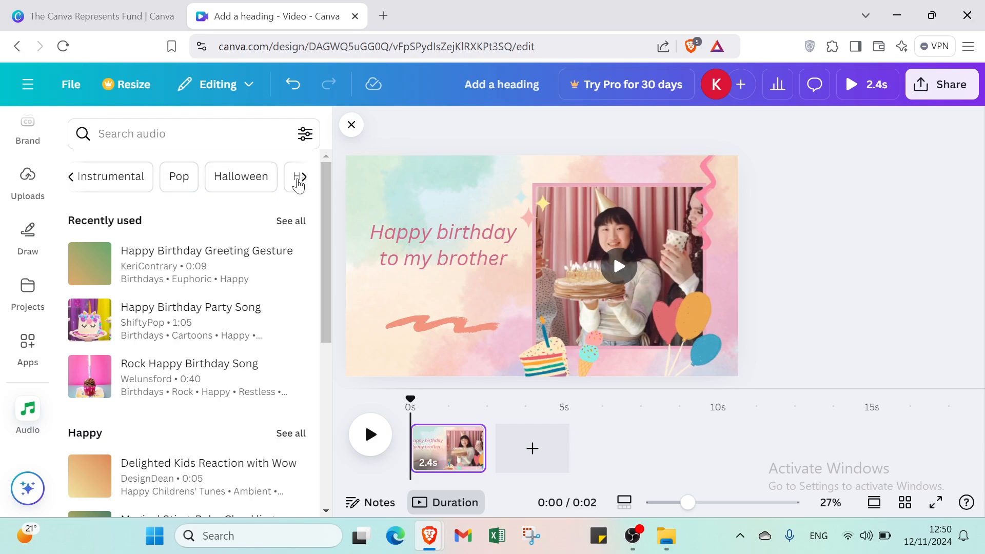
click(302, 181)
click(155, 184)
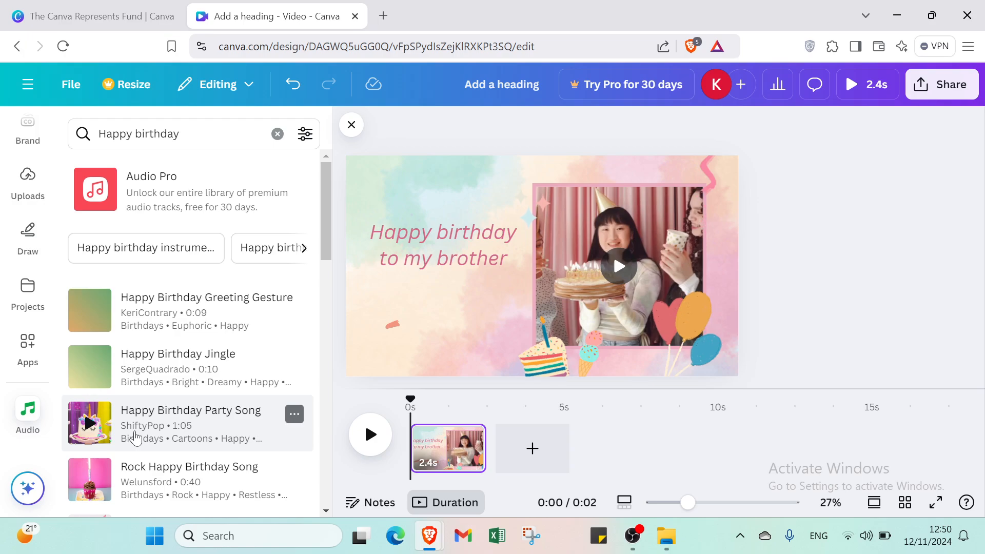
click(132, 435)
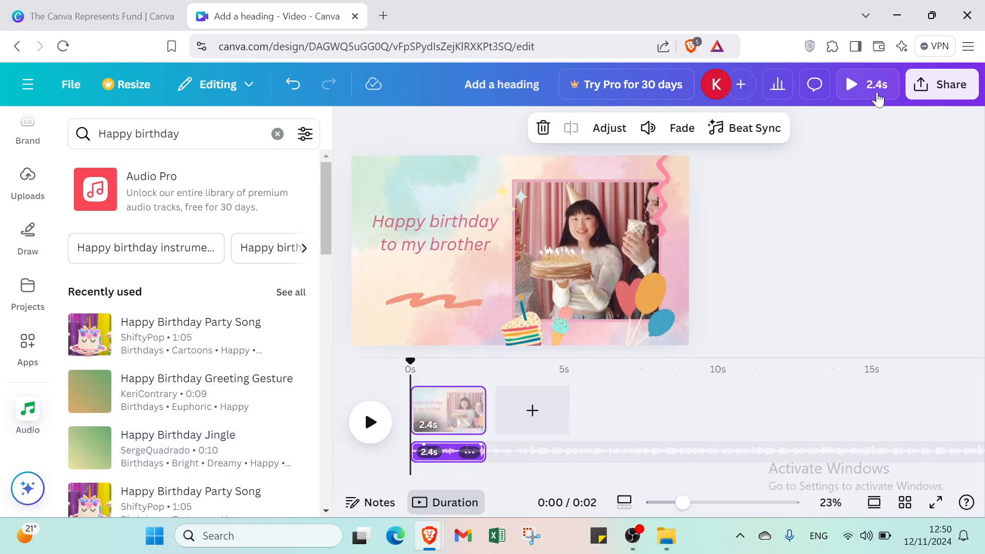
Play the video preview, present the design full screen and return to the editor
click(874, 88)
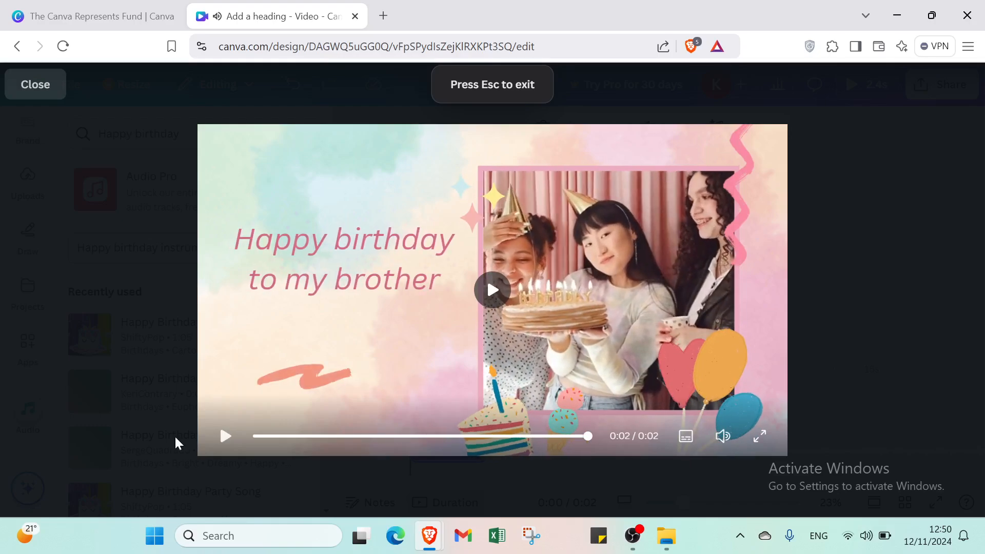
click(33, 90)
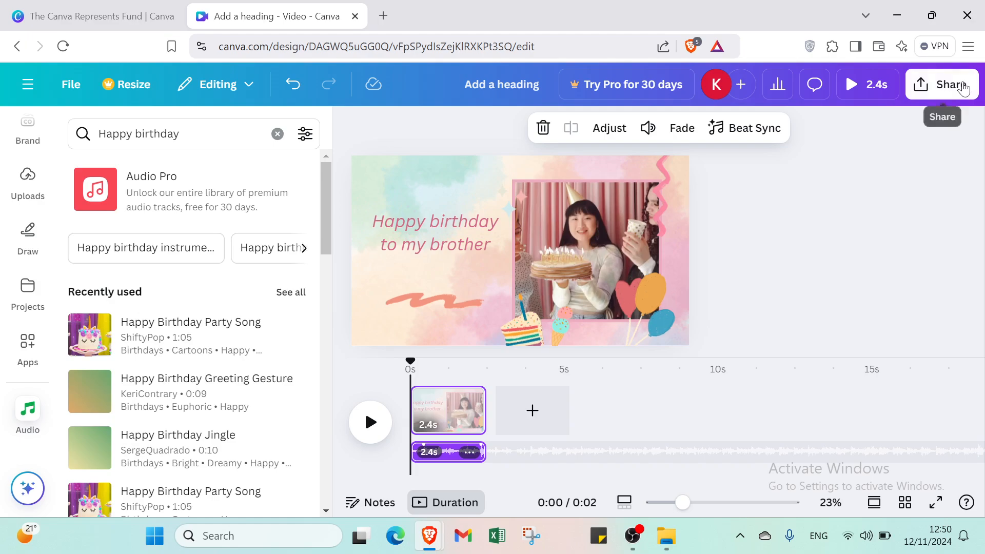
click(942, 85)
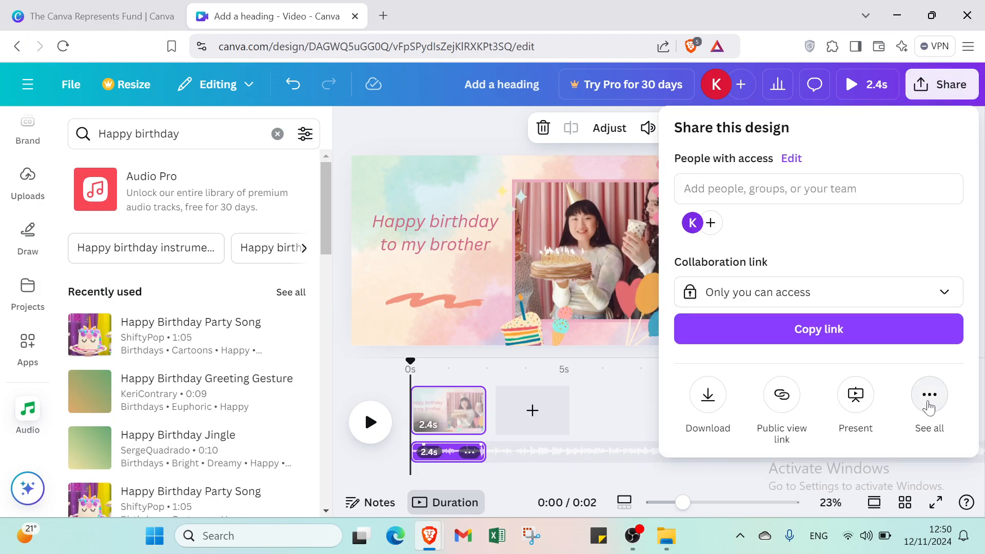
click(929, 397)
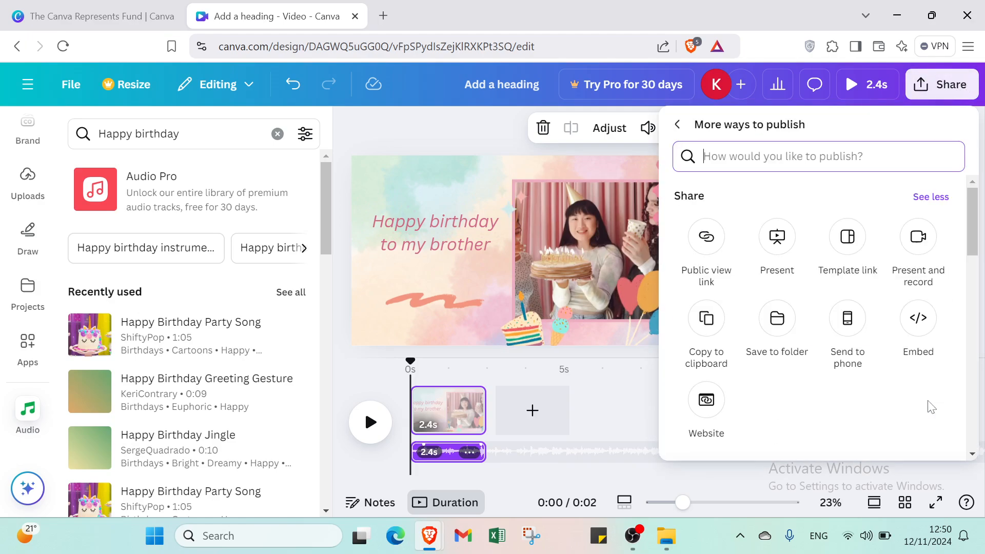
click(788, 247)
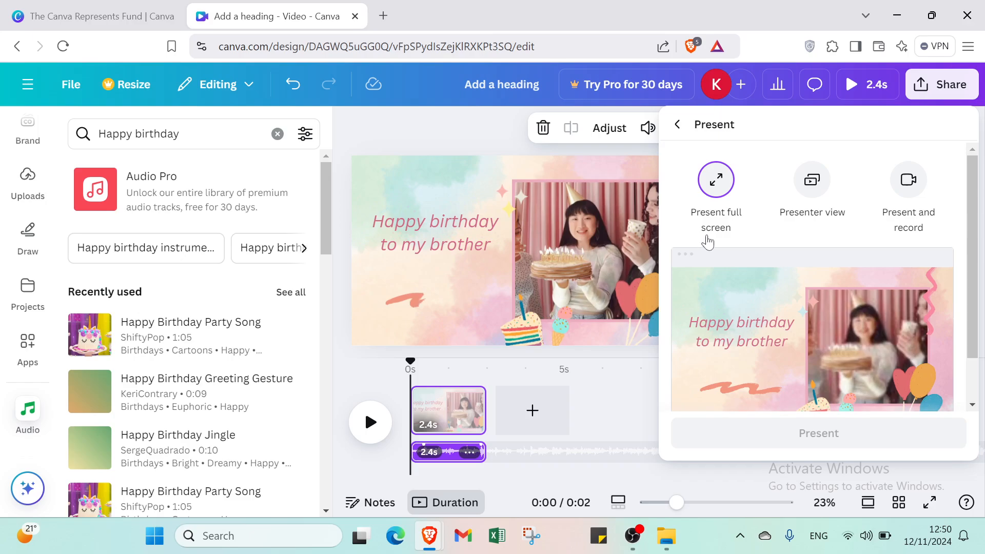
click(817, 433)
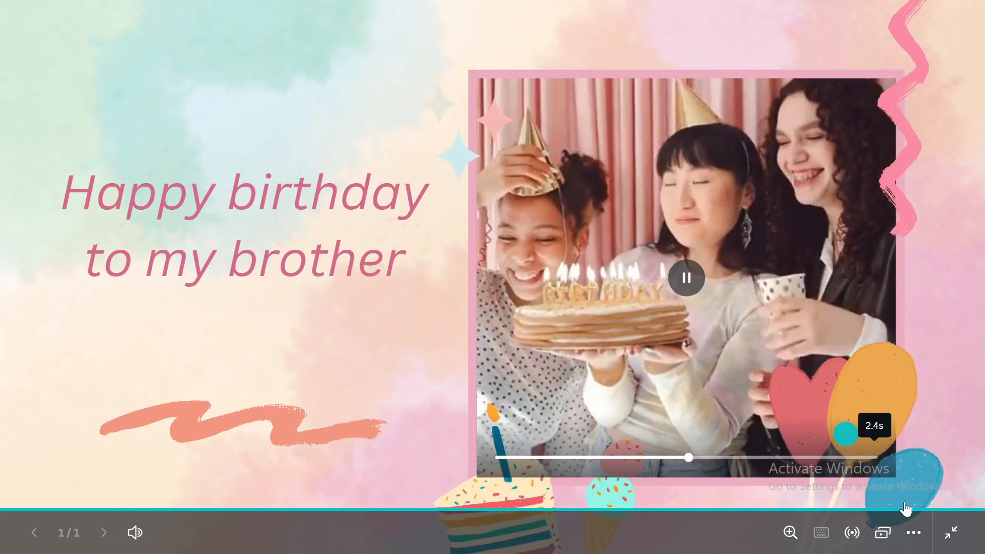
click(948, 536)
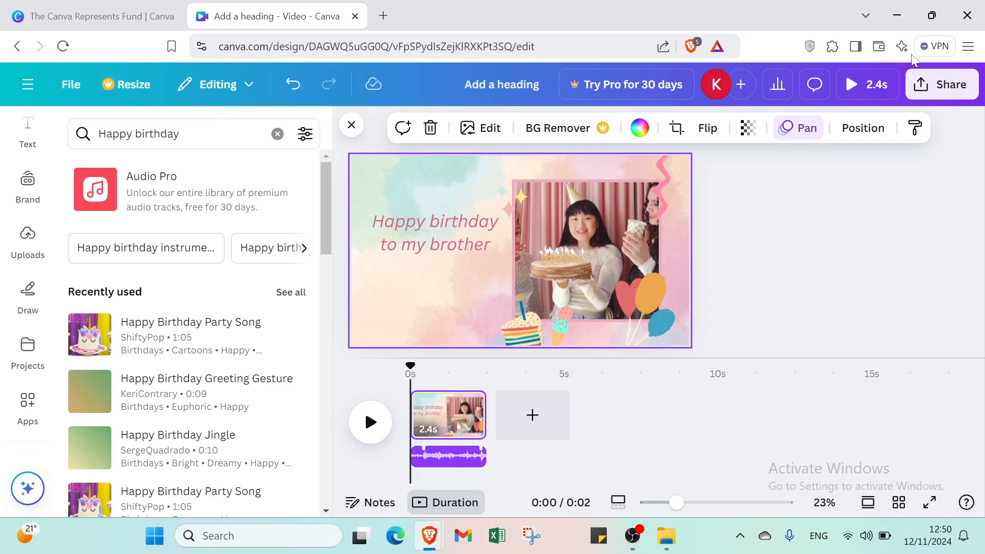
click(942, 84)
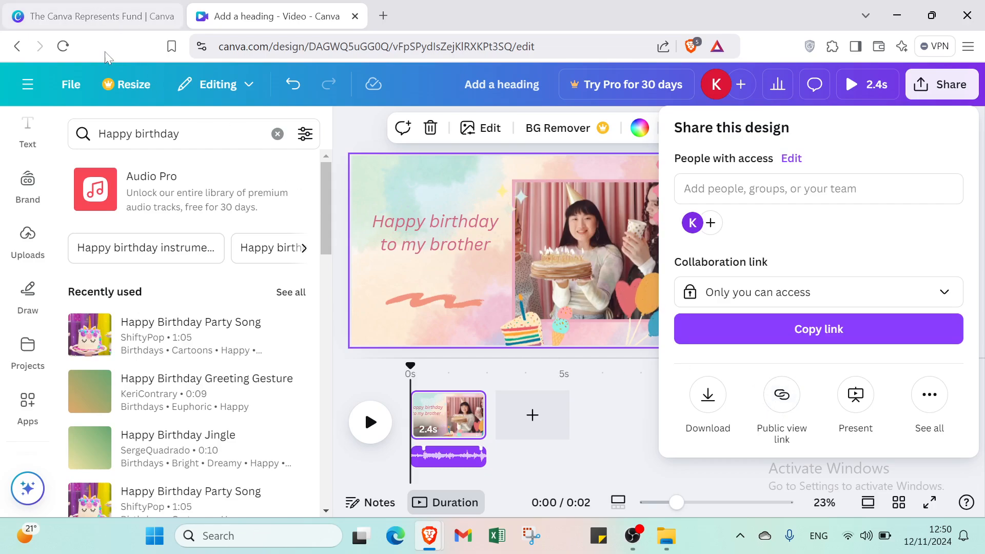
click(25, 87)
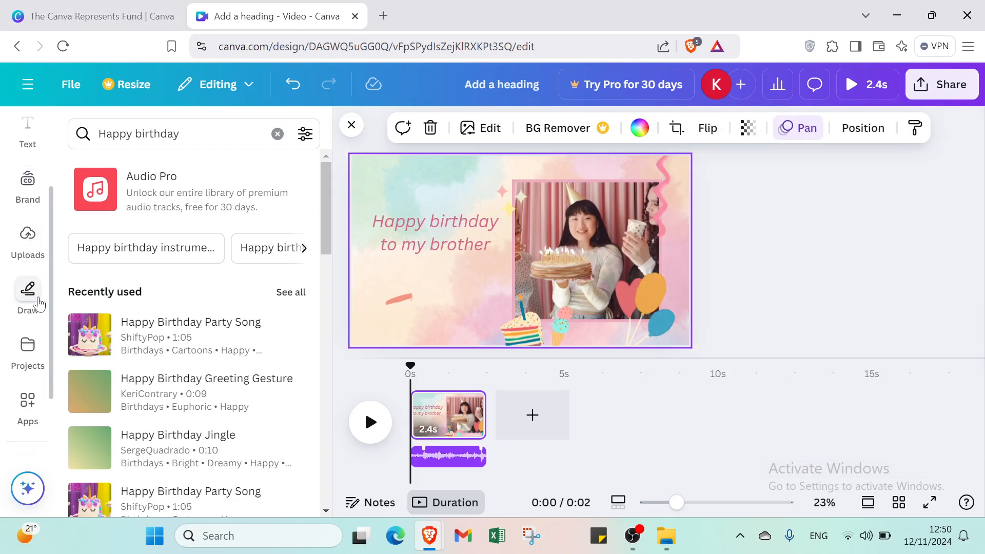
click(38, 303)
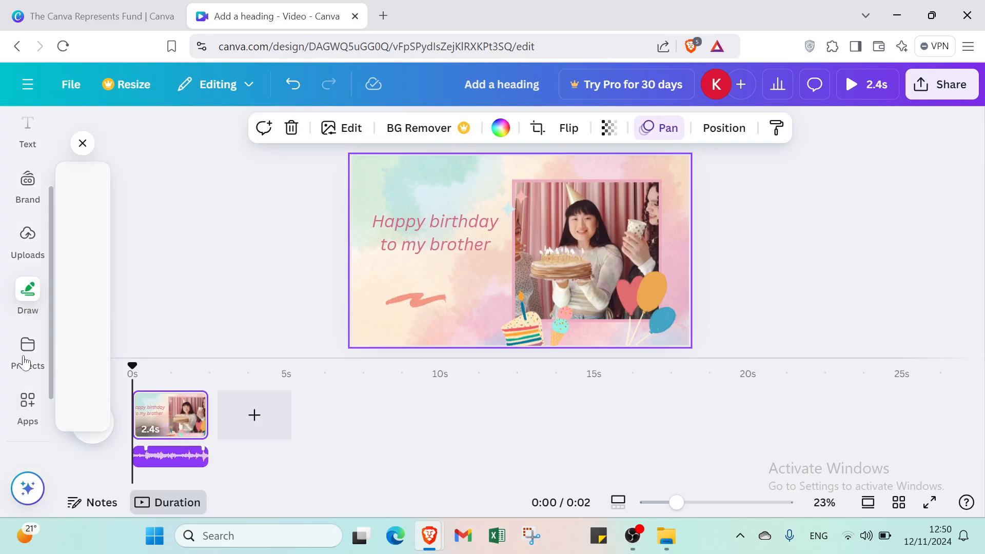
scroll(23, 374, down, 2)
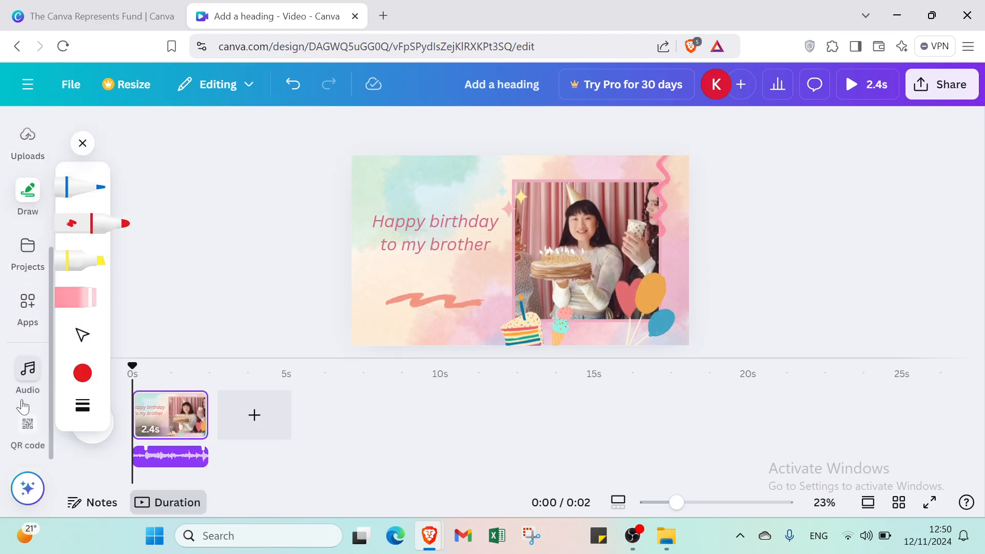
scroll(24, 390, up, 4)
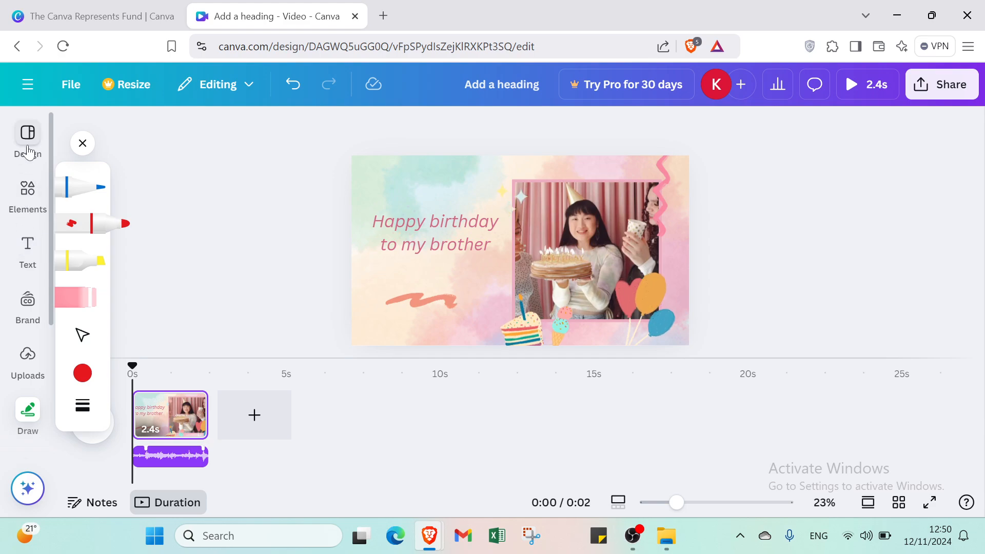
click(28, 136)
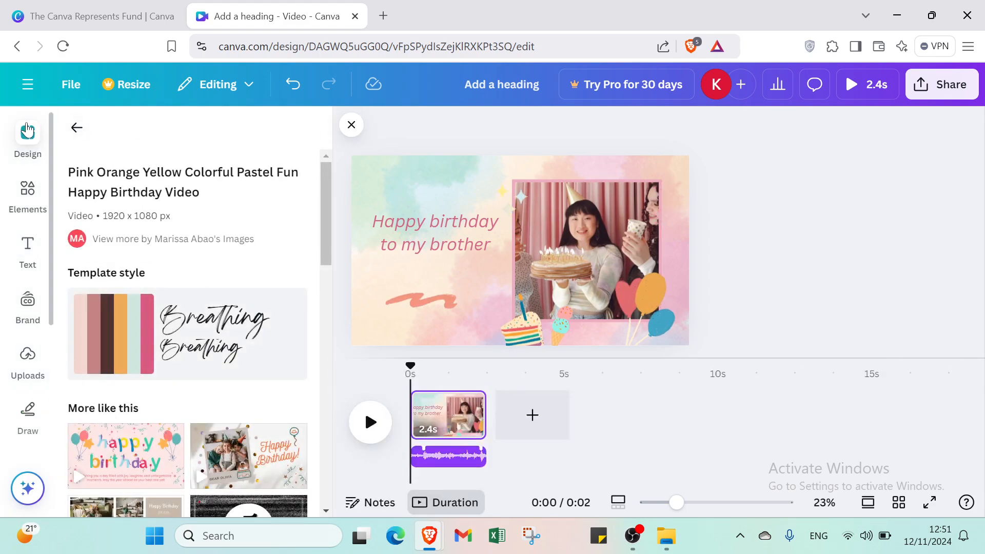
Leave the editor for the Canva home page and look over the design types and recent designs
click(24, 94)
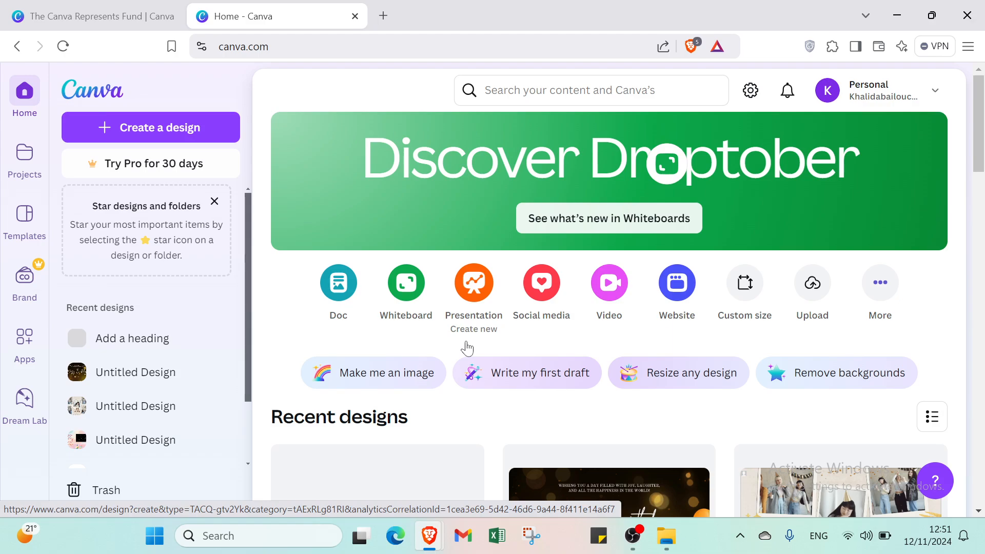
scroll(466, 346, down, 6)
scroll(563, 310, up, 5)
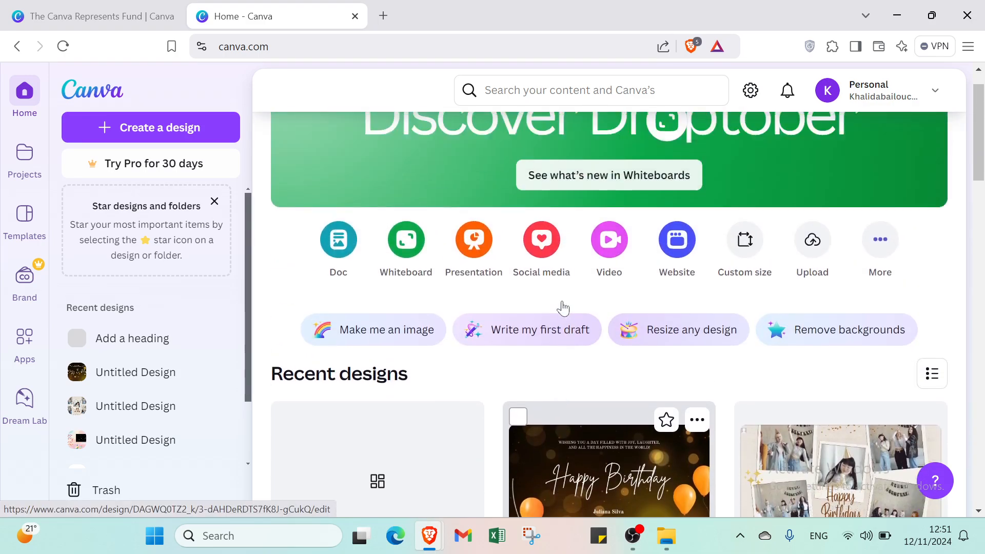
scroll(562, 307, up, 1)
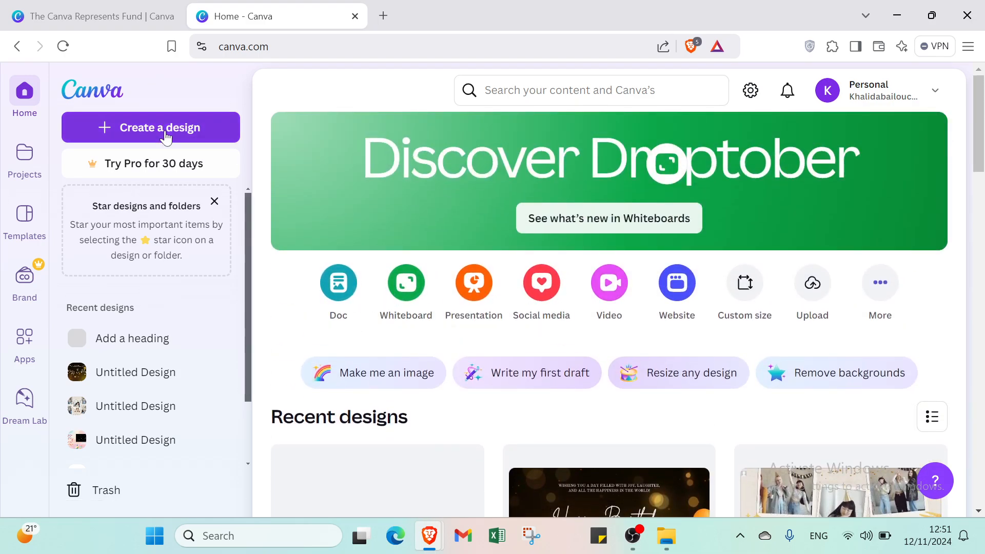
scroll(411, 347, down, 4)
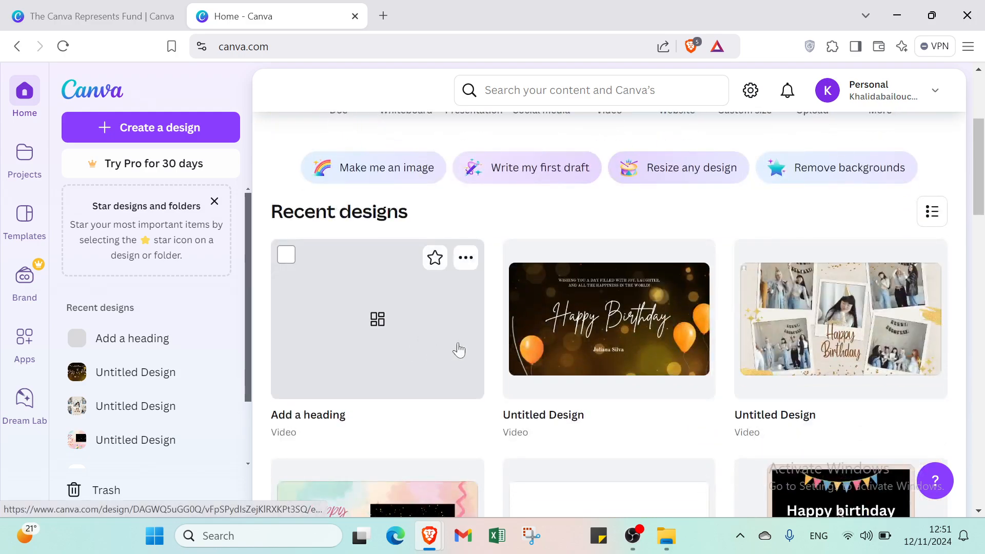
scroll(450, 308, up, 4)
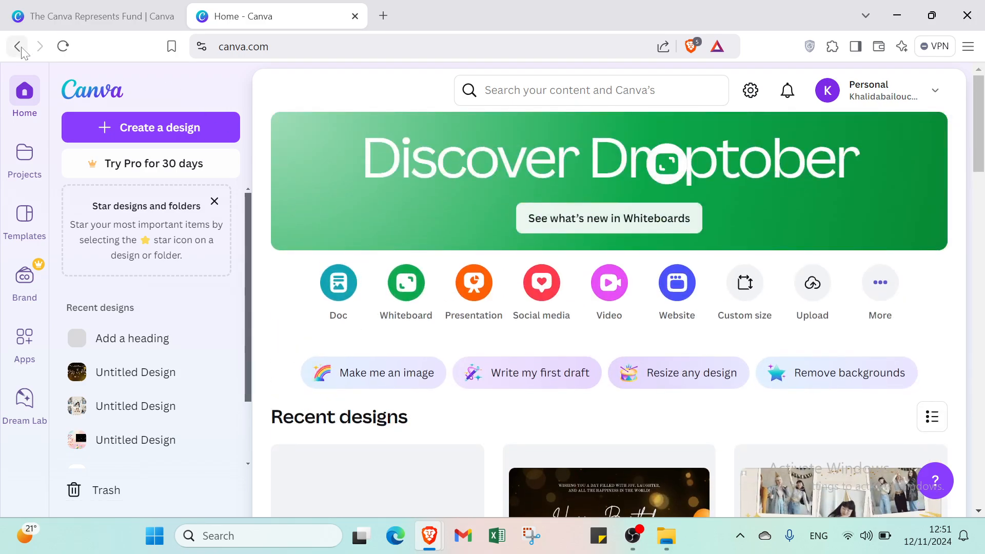
Switch to the Canva Represents Fund page and review its section on applying as an artist
click(79, 16)
mouse_move(348, 133)
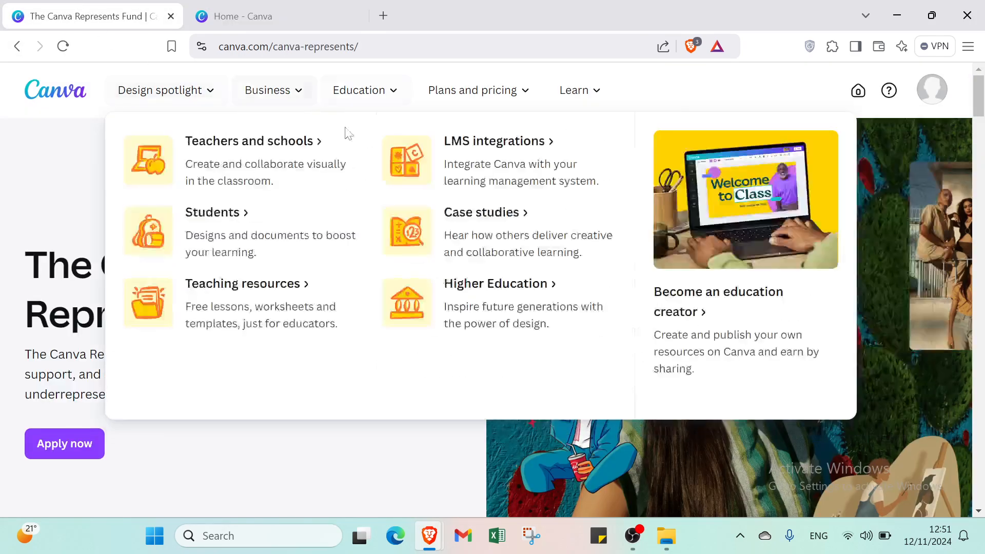
scroll(425, 293, down, 15)
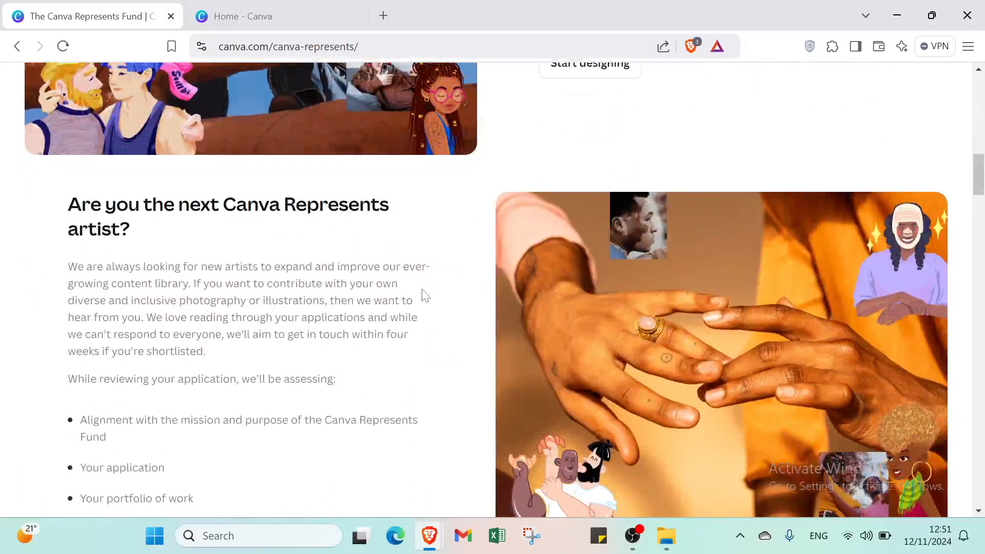
scroll(424, 296, down, 5)
scroll(425, 295, up, 6)
scroll(425, 296, up, 10)
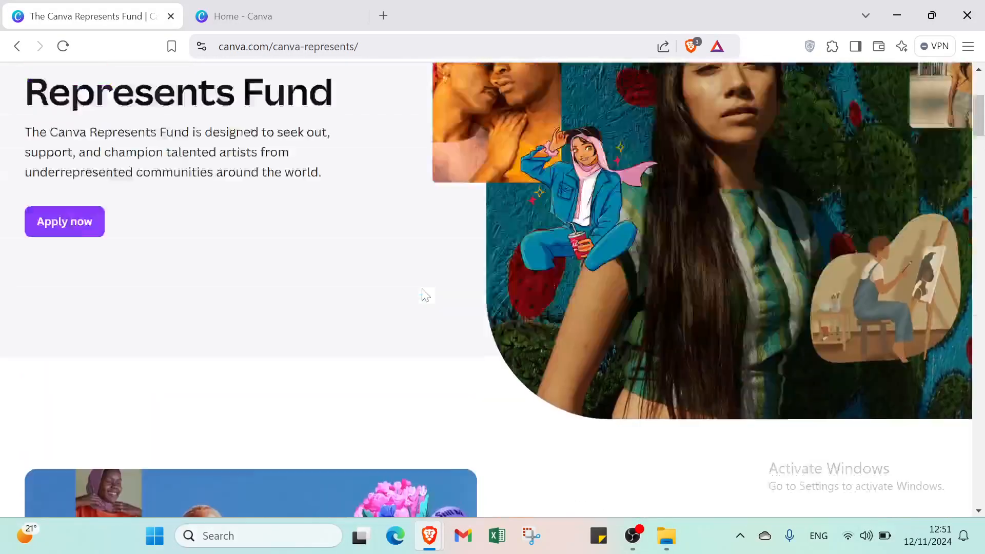
click(291, 5)
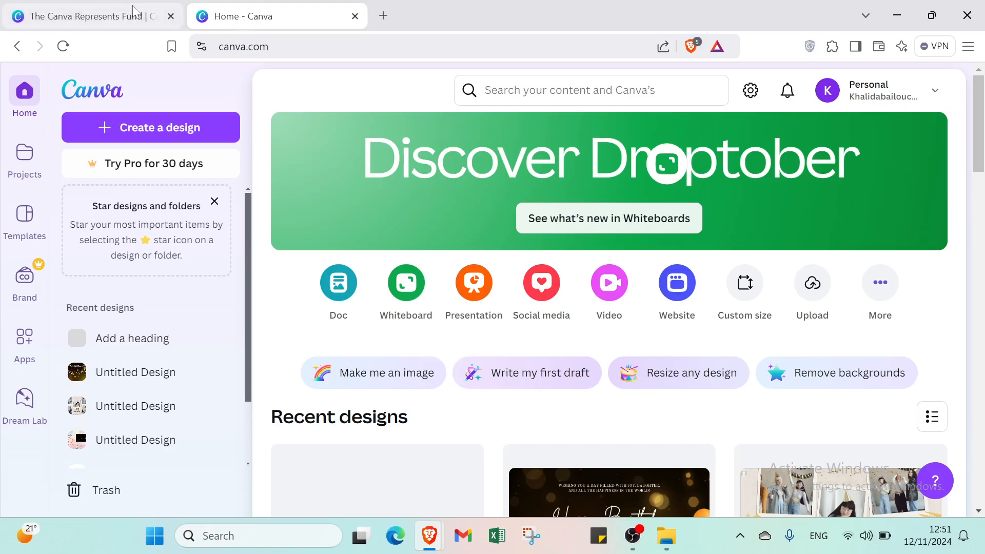
click(130, 6)
click(207, 22)
click(97, 17)
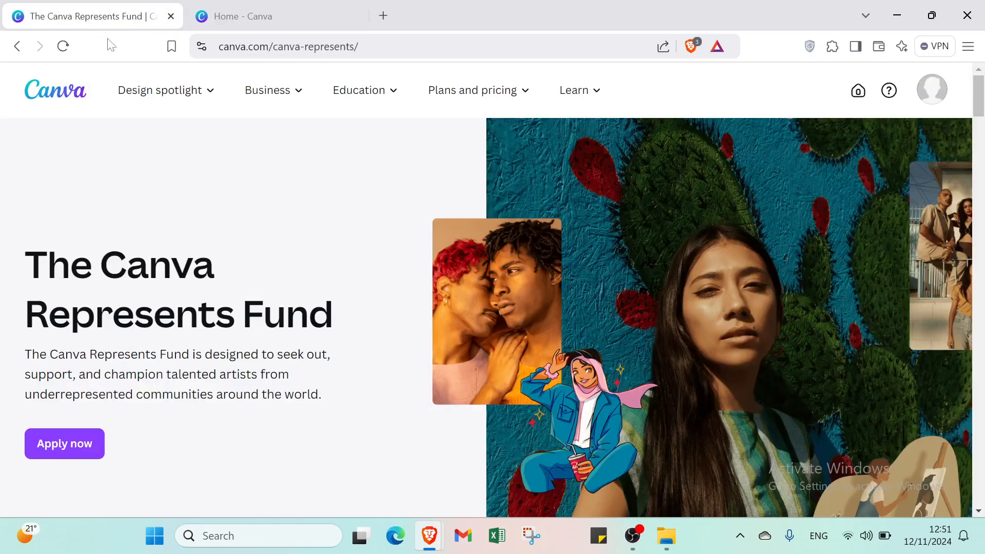
click(270, 11)
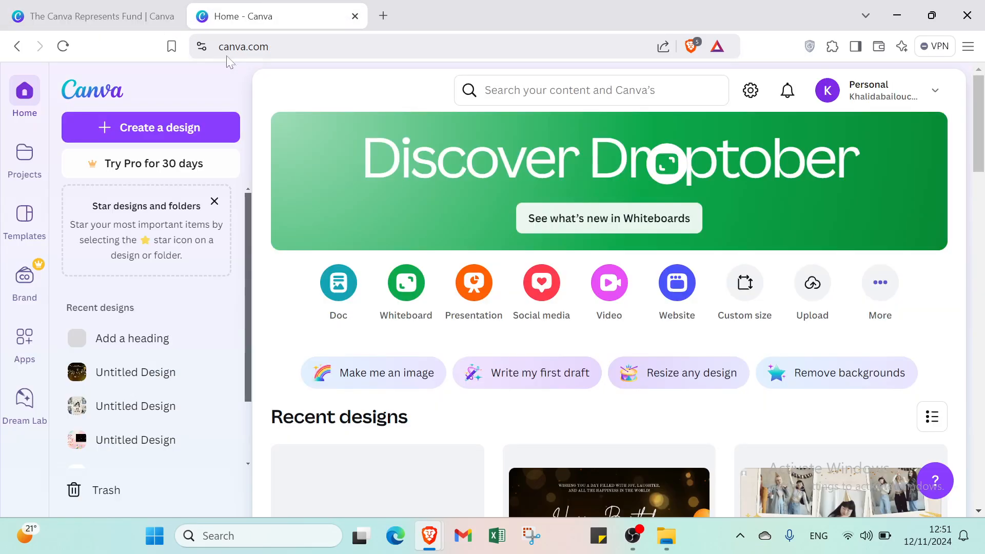
click(113, 14)
scroll(539, 347, down, 4)
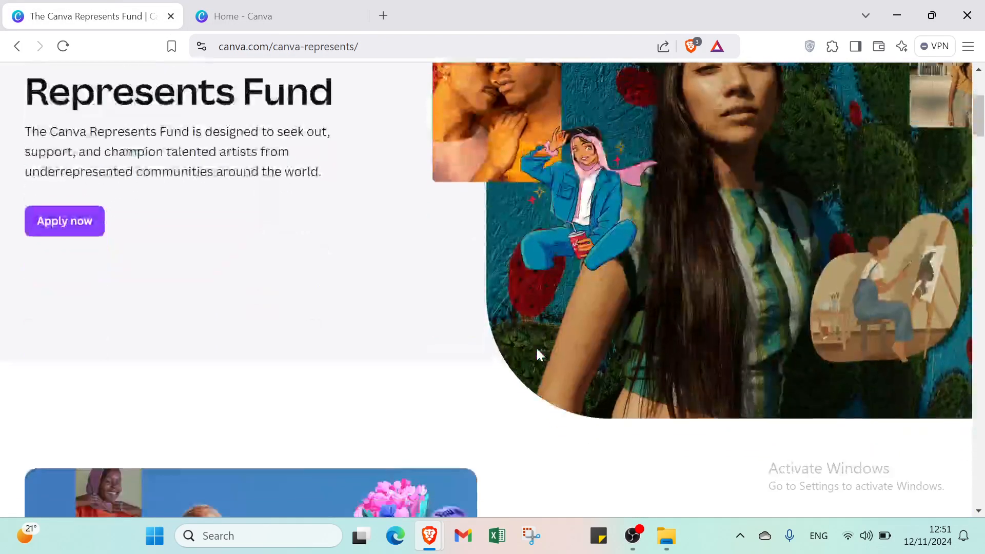